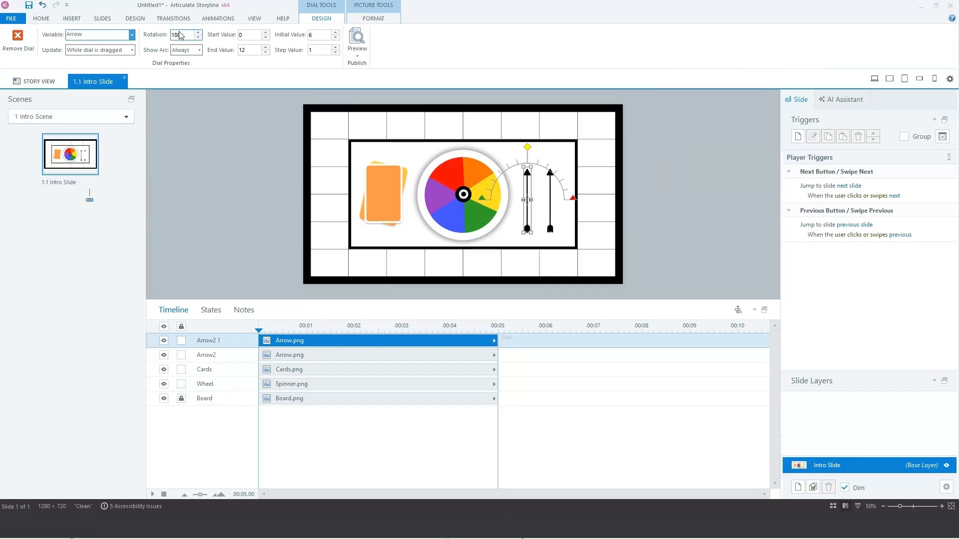
Step: Give the arrow dial 360° rotation with initial value 0 and end value 30
type("360")
key("Return")
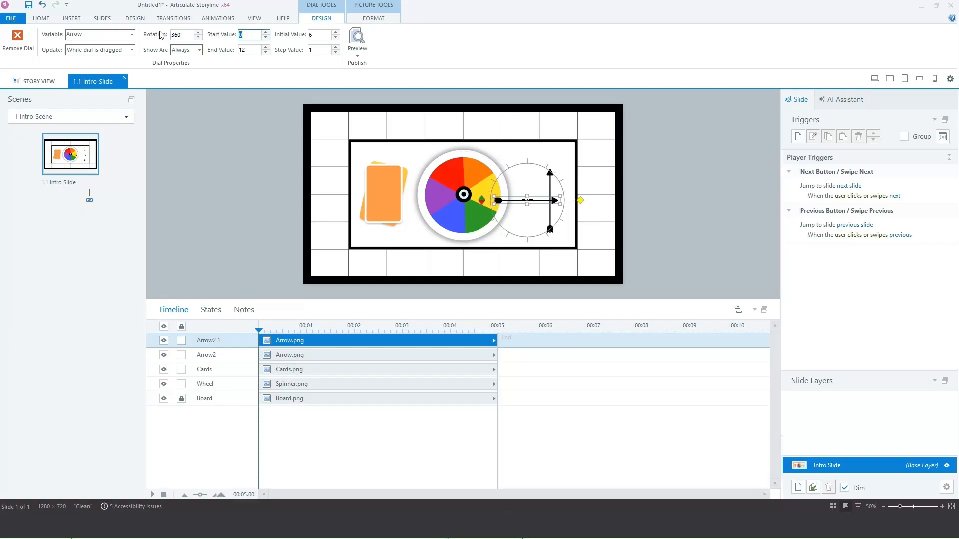
left_click(315, 36)
left_click(253, 50)
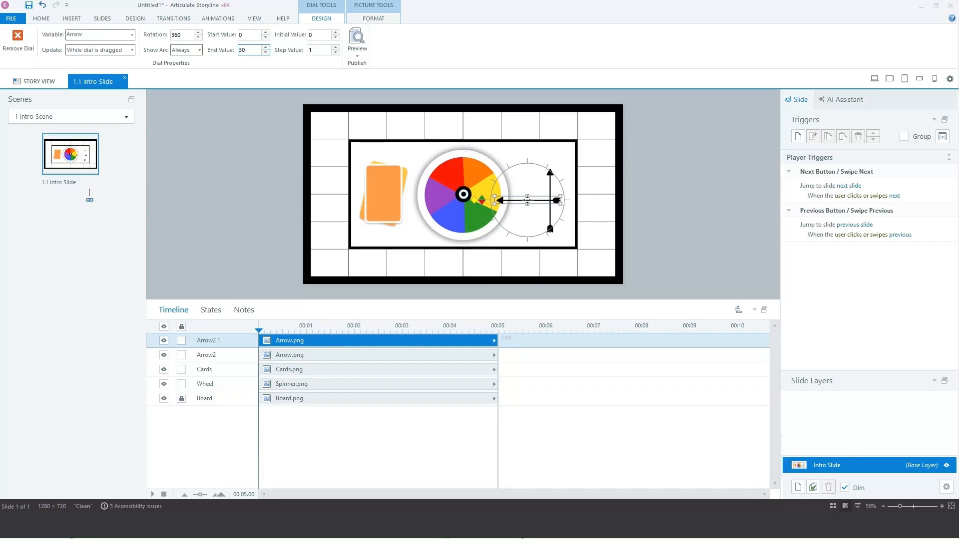
type("30")
left_click(553, 94)
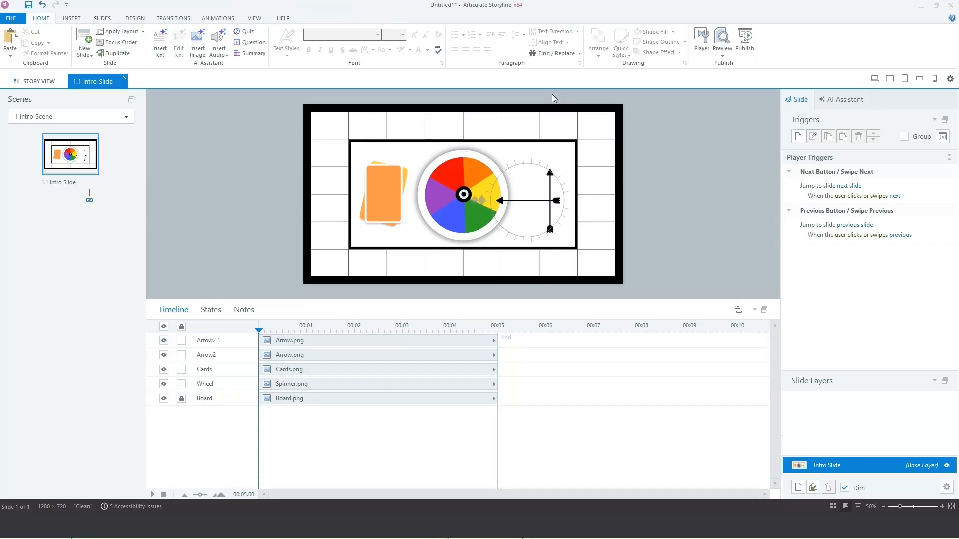
Step: Centre the arrow dial over the colour wheel using Align
left_click(515, 207)
left_click(481, 200)
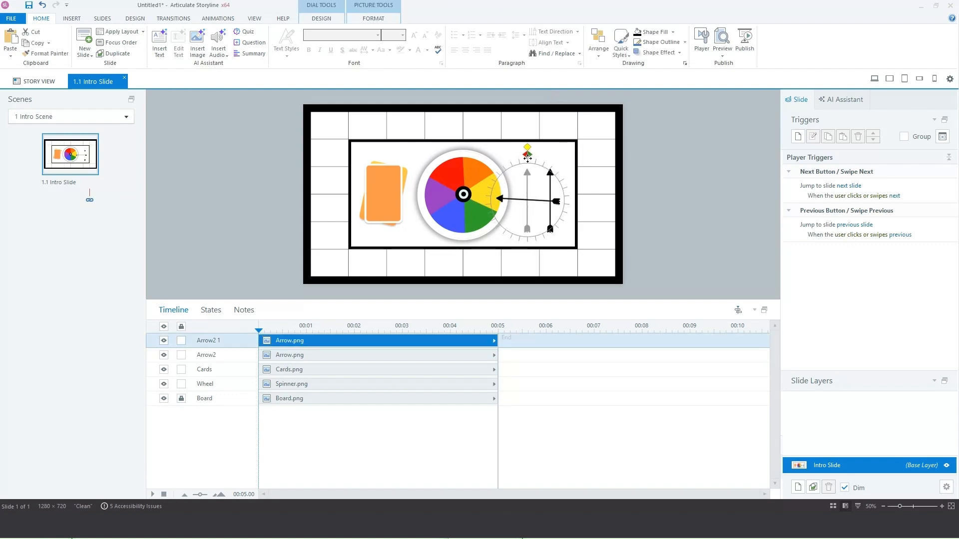
left_click(373, 18)
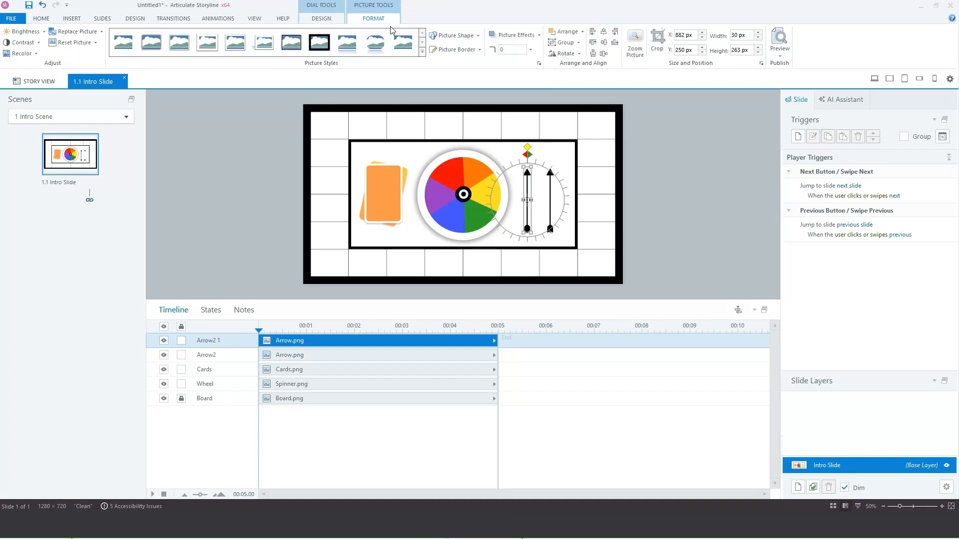
left_click(604, 42)
left_click(604, 31)
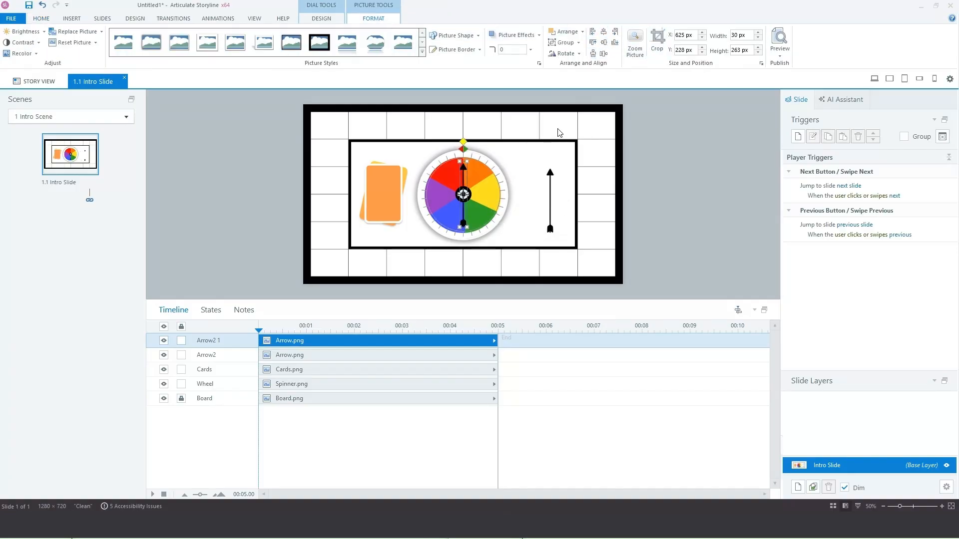
left_click(539, 183)
Step: Create a project variable 'Spinning' of type True/False with default value True
left_click(942, 137)
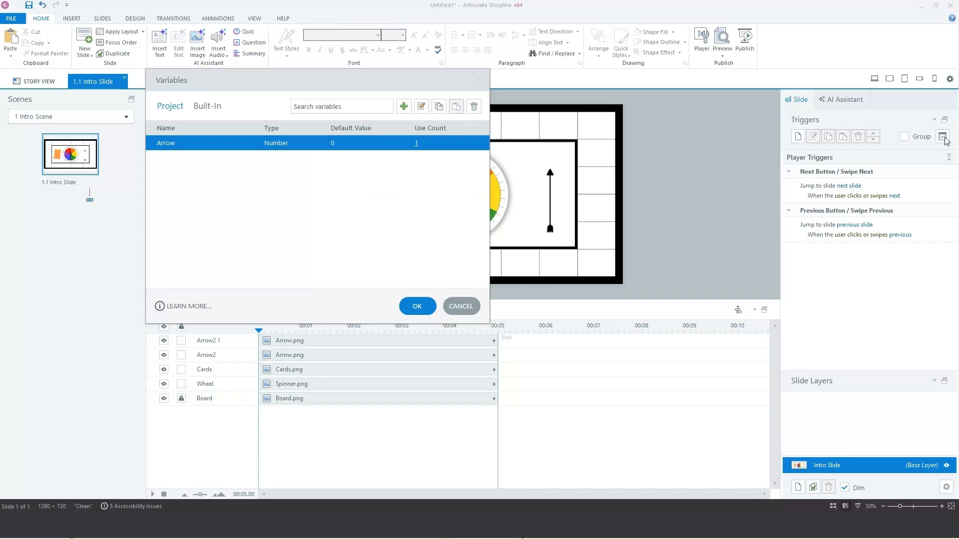
left_click(404, 106)
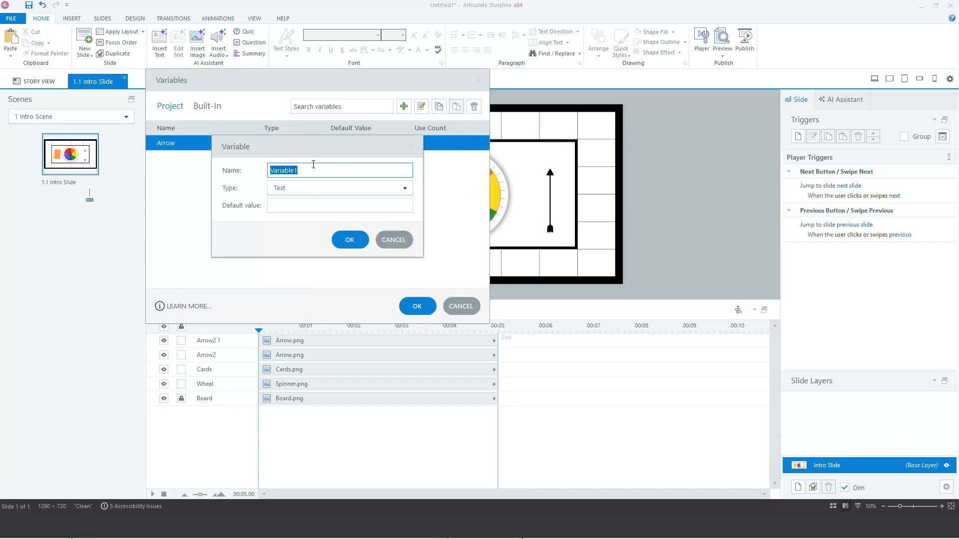
type("Spinning")
left_click(278, 188)
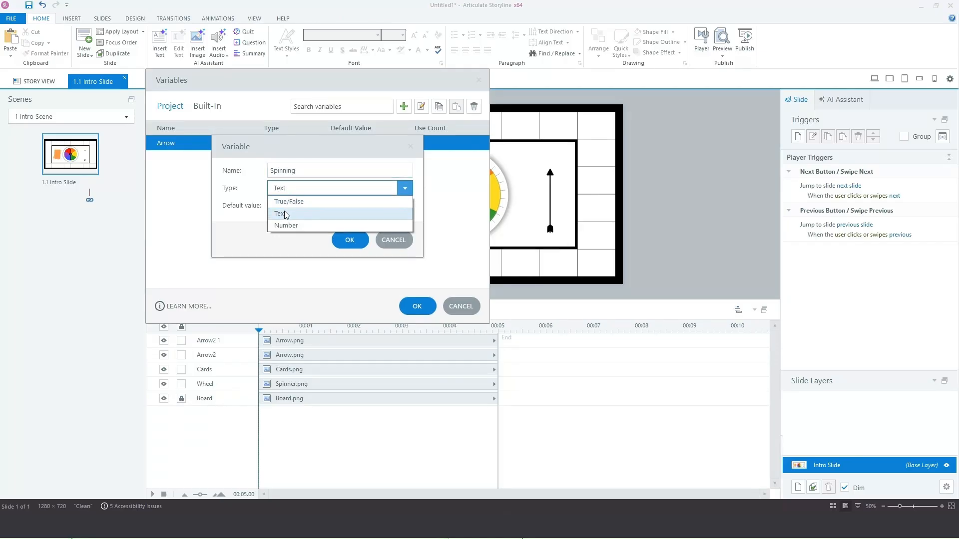
left_click(283, 202)
left_click(281, 206)
left_click(278, 217)
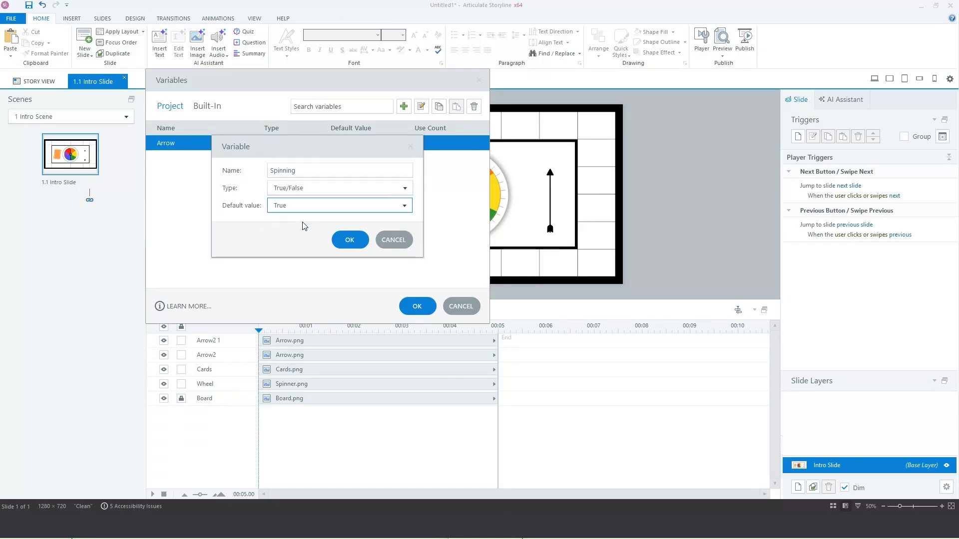
left_click(349, 240)
left_click(416, 306)
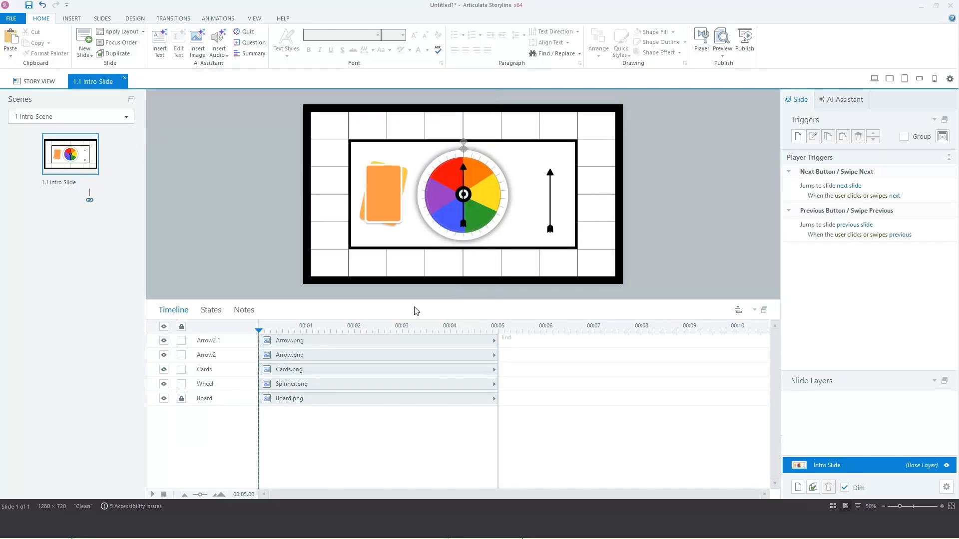
Step: Add a slide layer named 'Spin 1' and paste copies of the wheel and arrow into it
left_click(798, 487)
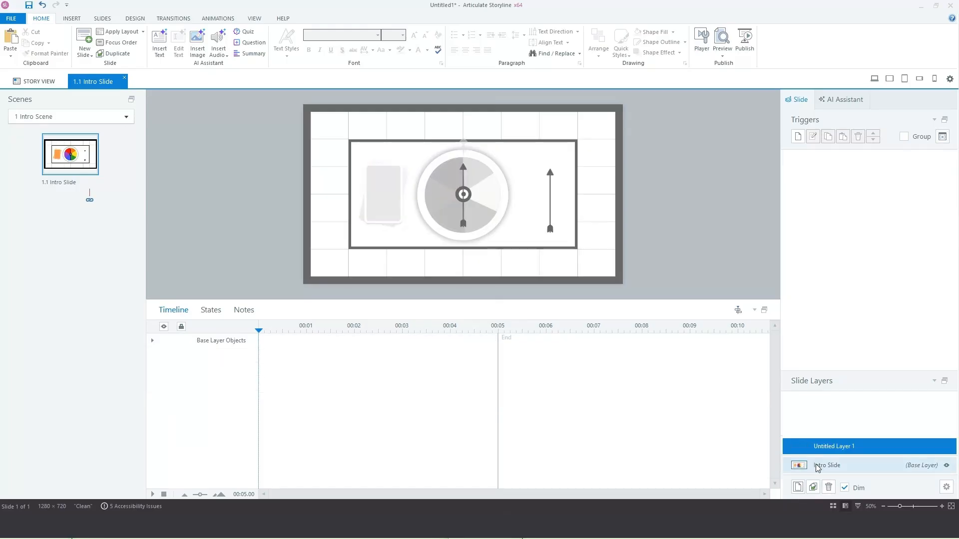
type("S")
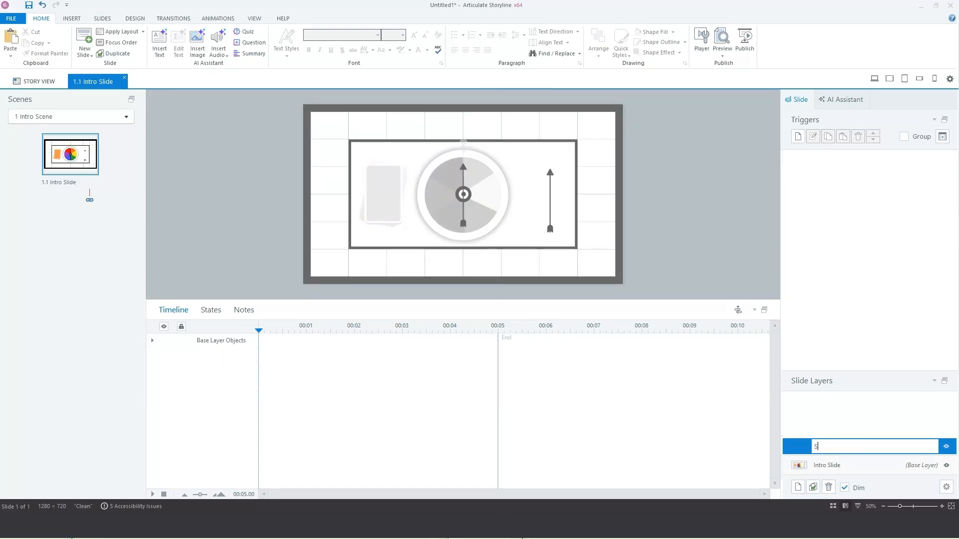
type("pin 1")
key("Return")
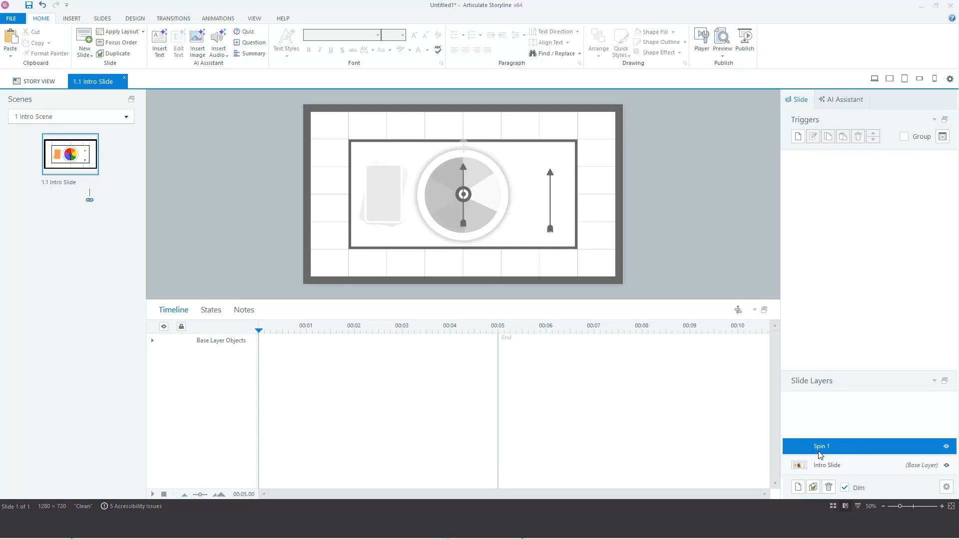
left_click(797, 470)
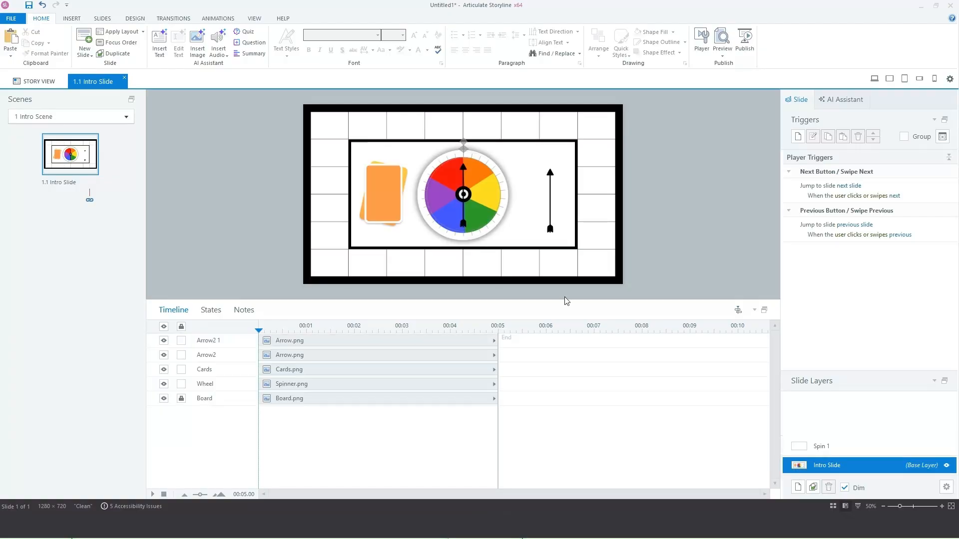
left_click(505, 197)
left_click(547, 225, "shift")
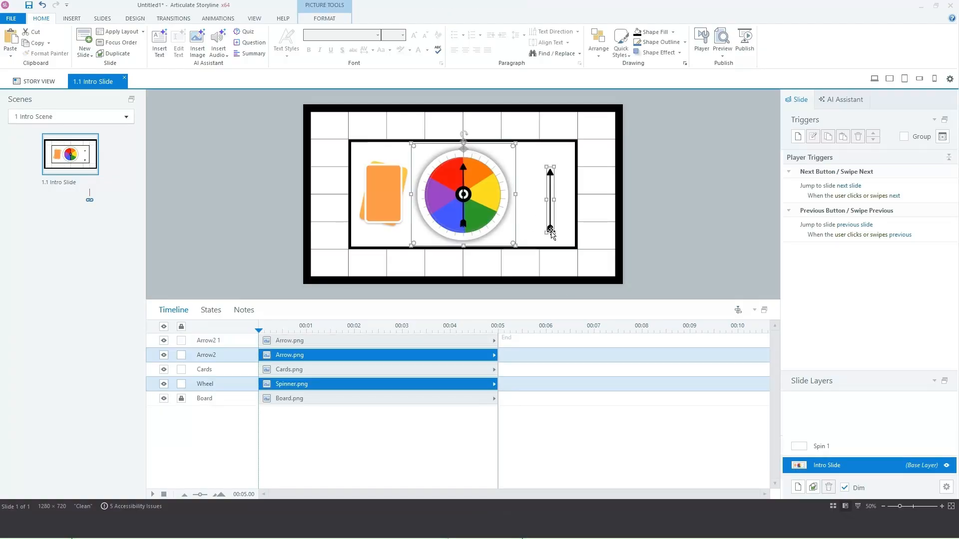
left_click(831, 446)
key("ctrl+v")
Step: Enlarge the pasted colour wheel to cover most of the slide
left_click(426, 132)
left_click(440, 160)
left_click_drag(409, 145, 383, 113)
left_click_drag(515, 245, 553, 281)
double_click(517, 191)
left_click_drag(517, 191, 514, 188)
left_click(561, 216)
Step: Centre the arrow and resize it to span the wheel at 47 × 414 px
double_click(551, 161)
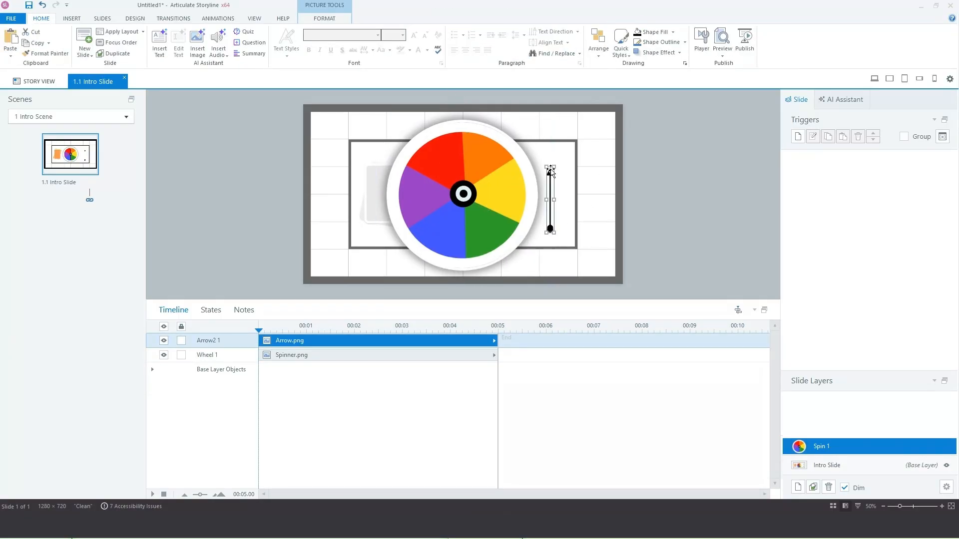
left_click(604, 42)
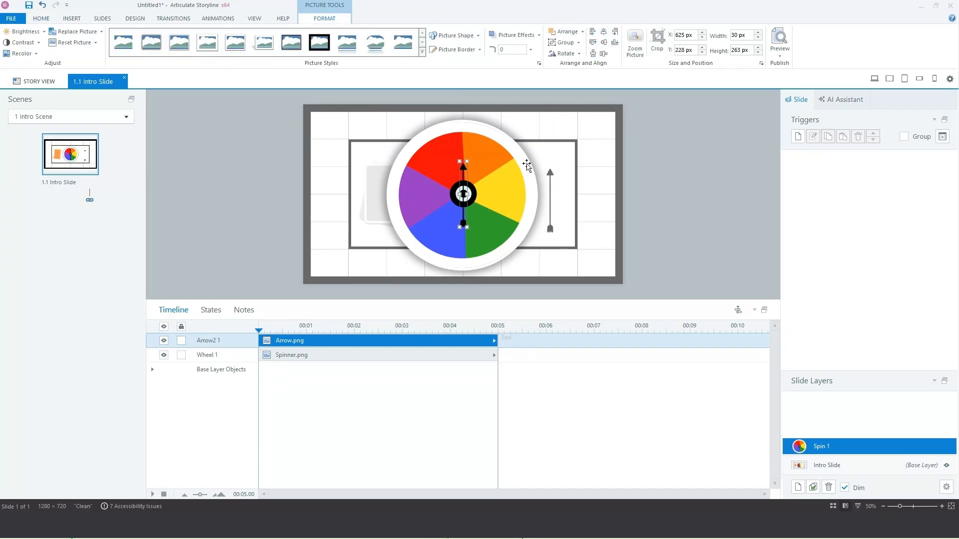
mouse_move(467, 161)
left_mouse_down()
mouse_move(509, 145)
mouse_move(500, 138)
mouse_move(465, 156)
left_mouse_up()
left_click(510, 182)
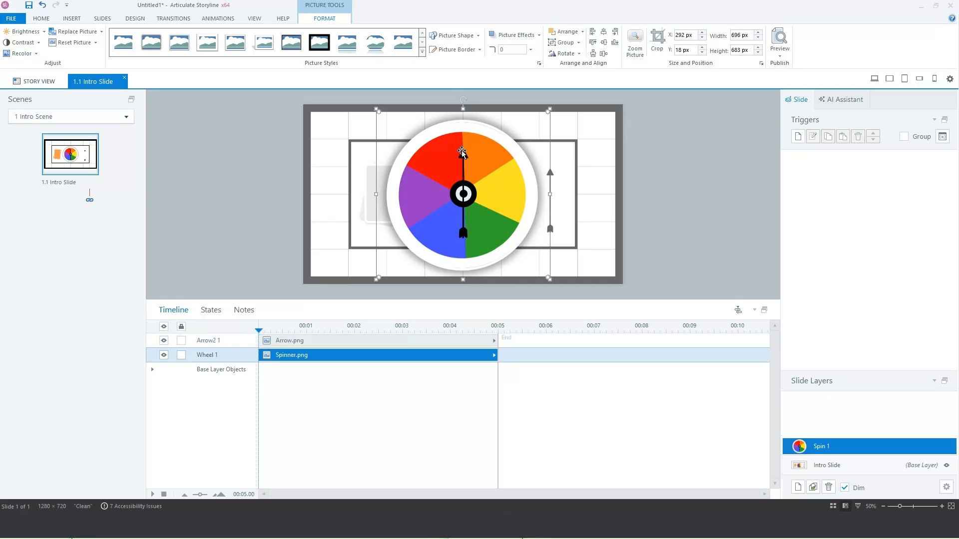
left_click(464, 157)
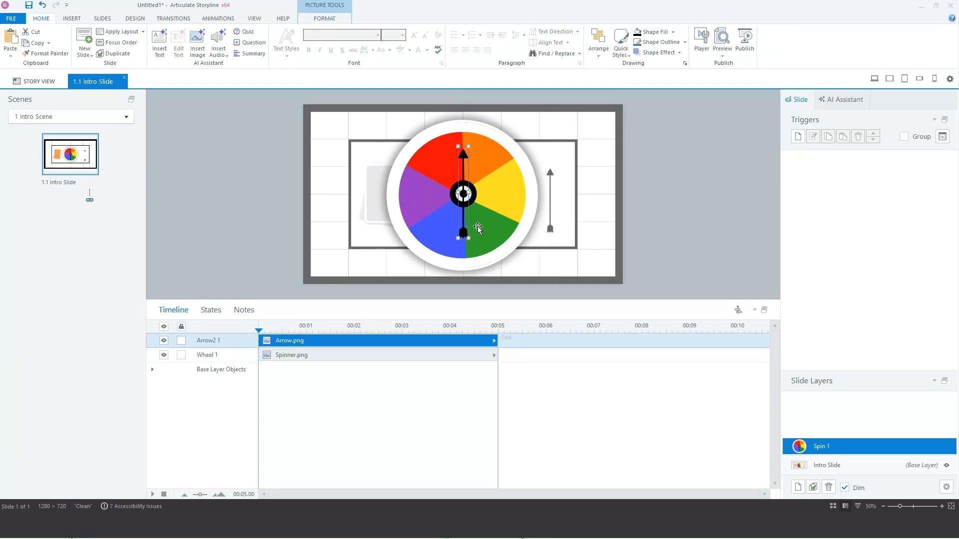
mouse_move(468, 238)
left_mouse_down()
mouse_move(477, 255)
mouse_move(463, 238)
left_mouse_up()
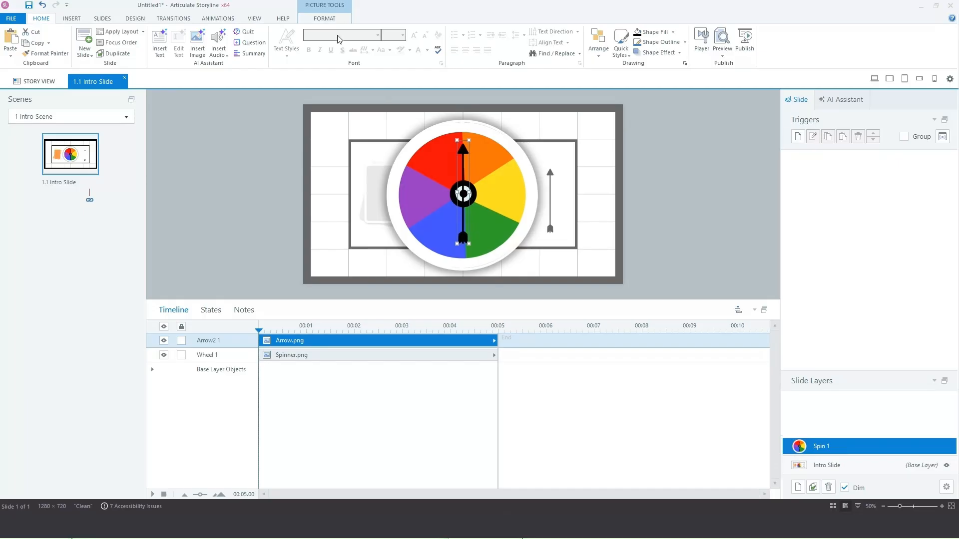
Step: Give the arrow a Spin entrance and trim the Spin 1 timeline to 0.50 s
left_click(225, 20)
left_click(45, 50)
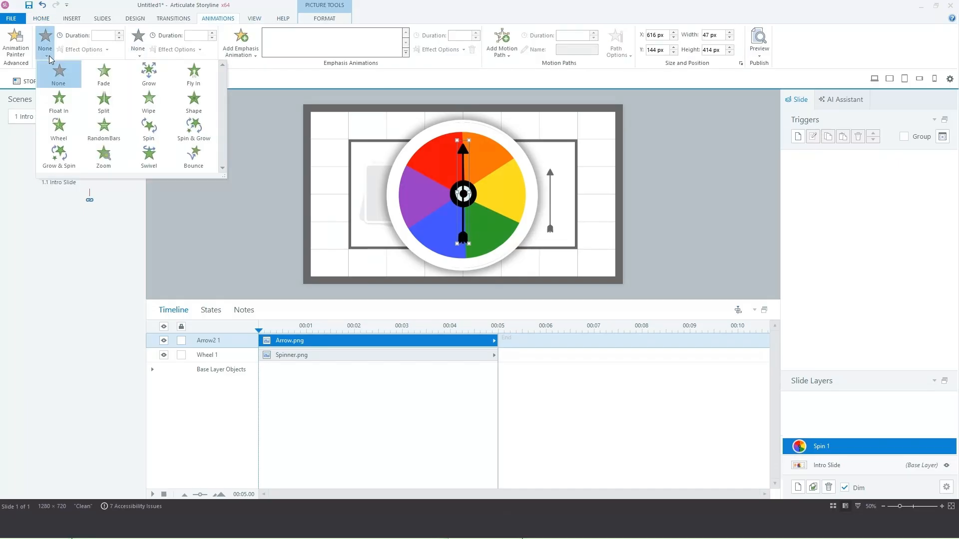
left_click(146, 131)
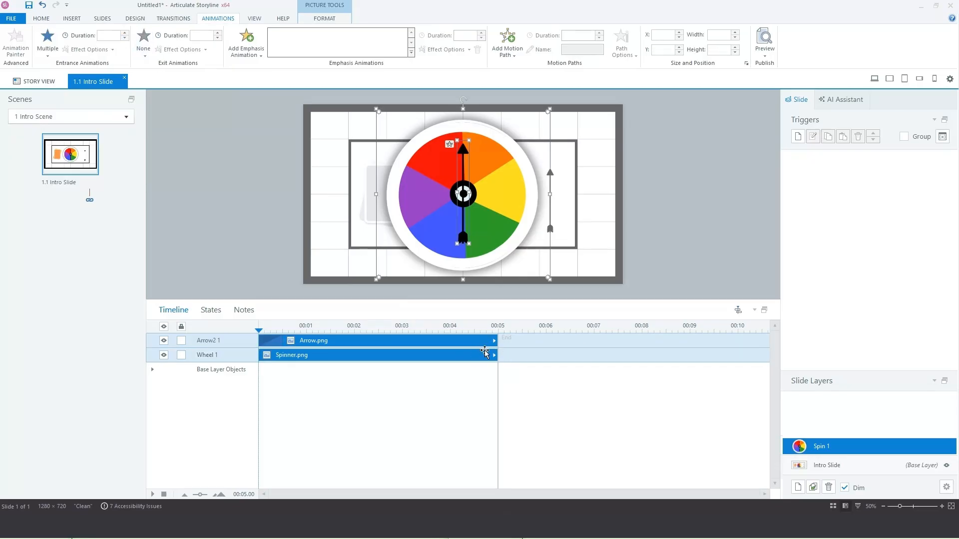
left_click_drag(496, 343, 284, 337)
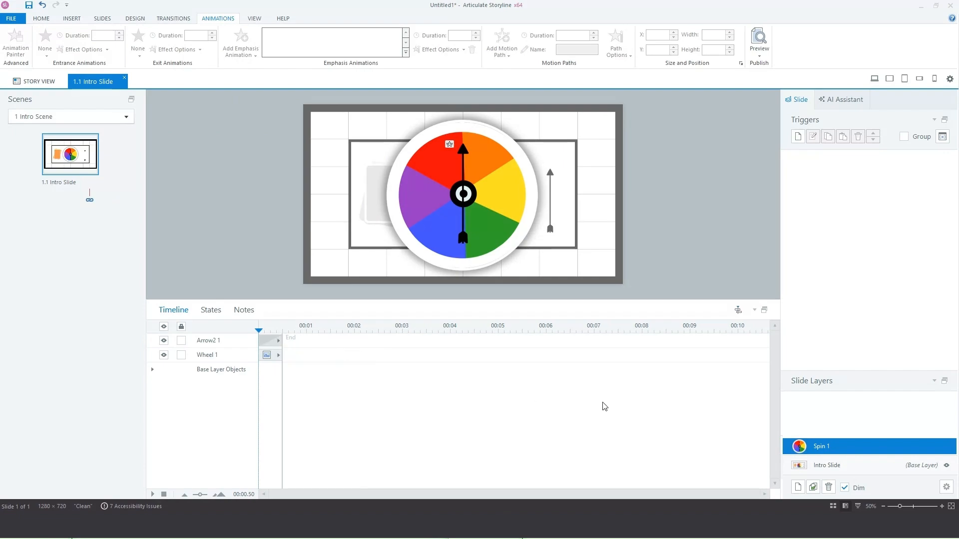
Step: Duplicate the Spin 1 layer and rename the copy 'Spin 2'
left_click(813, 488)
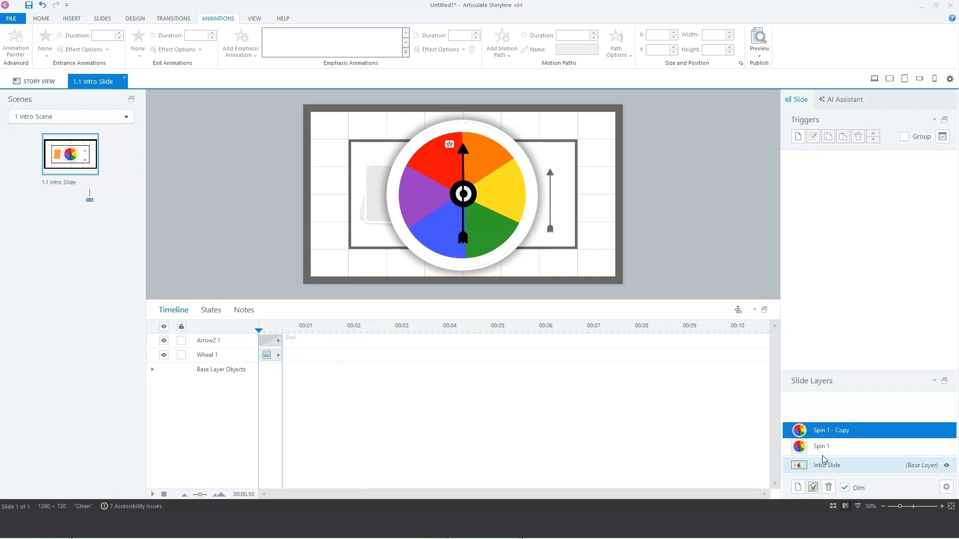
double_click(821, 431)
type("S")
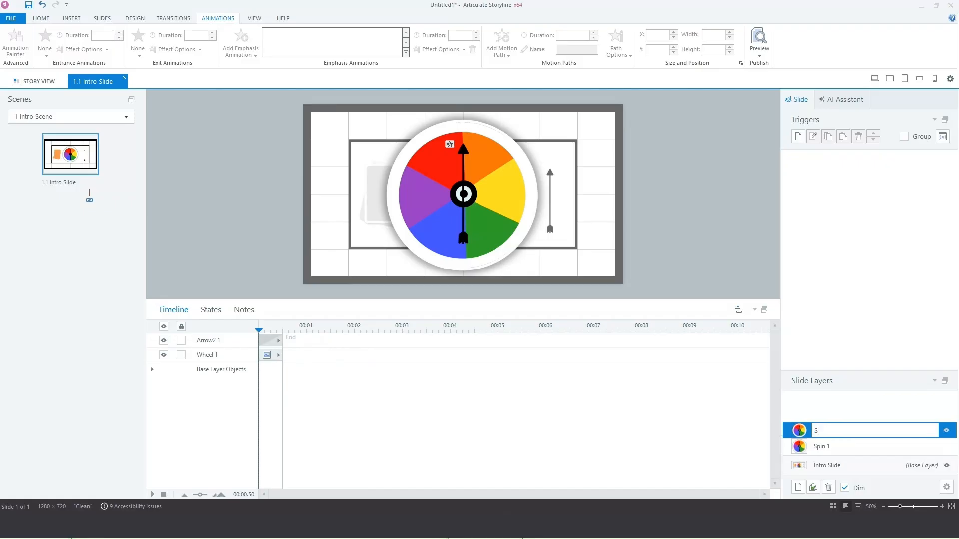
key("Return")
left_click(829, 465)
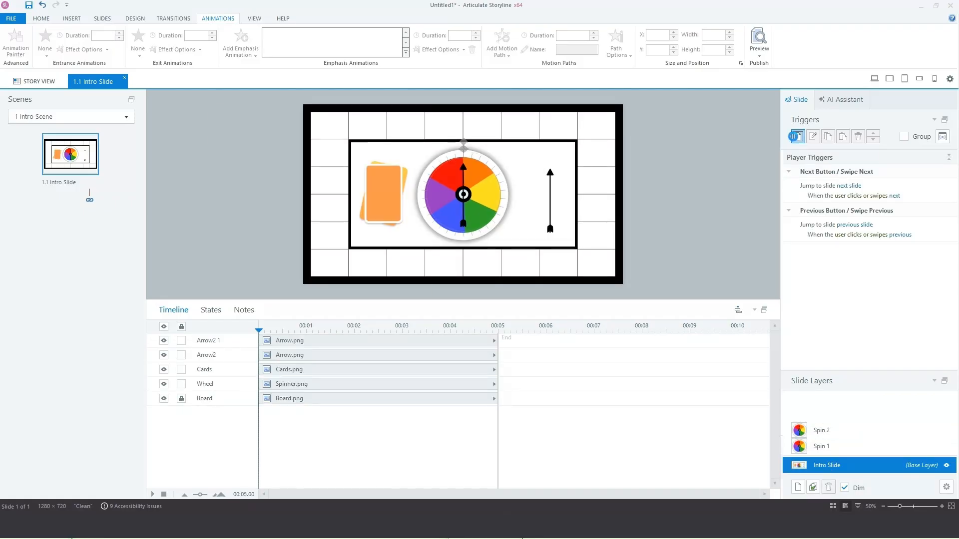
Step: Create a trigger to show layer Spin 1 when the Arrow variable changes
left_click(798, 137)
left_click(305, 149)
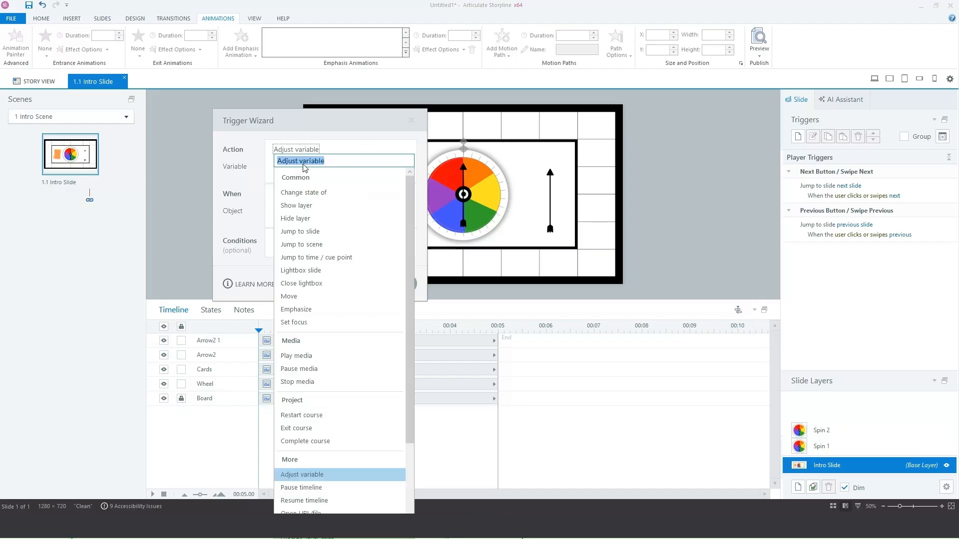
left_click(305, 205)
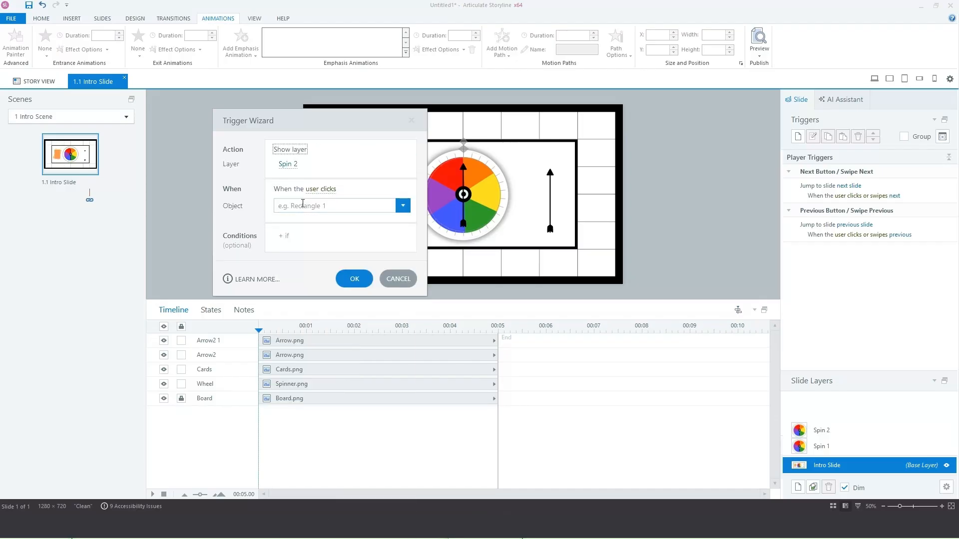
left_click(288, 164)
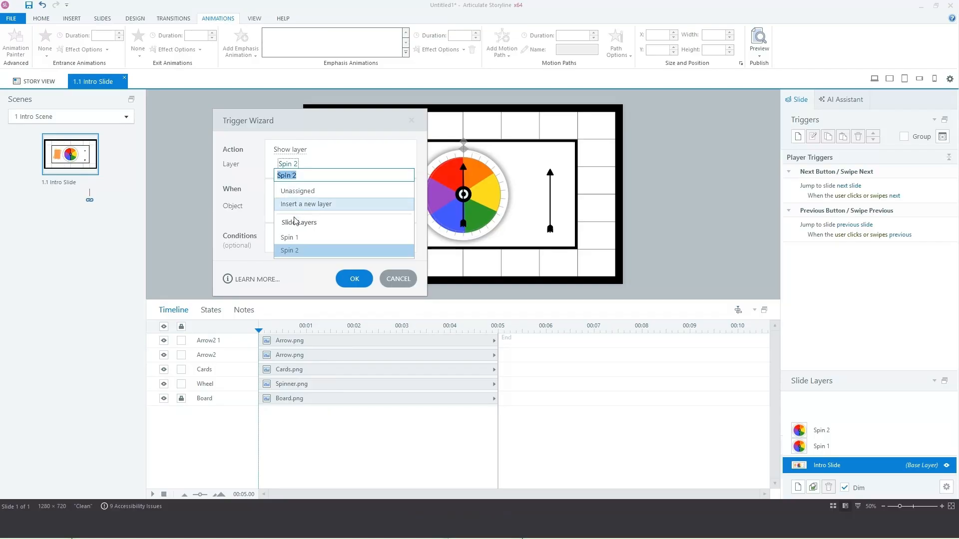
left_click(295, 237)
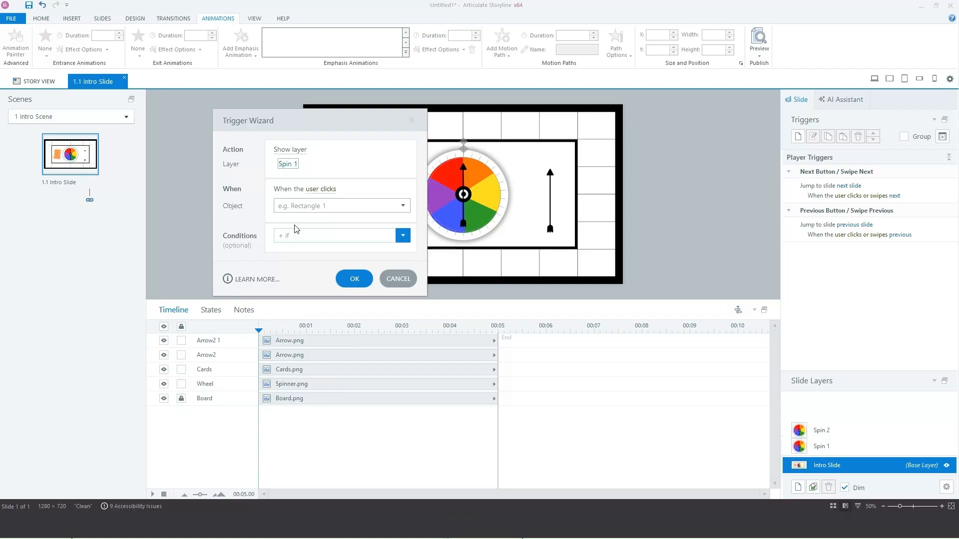
left_click(311, 190)
left_click(316, 444)
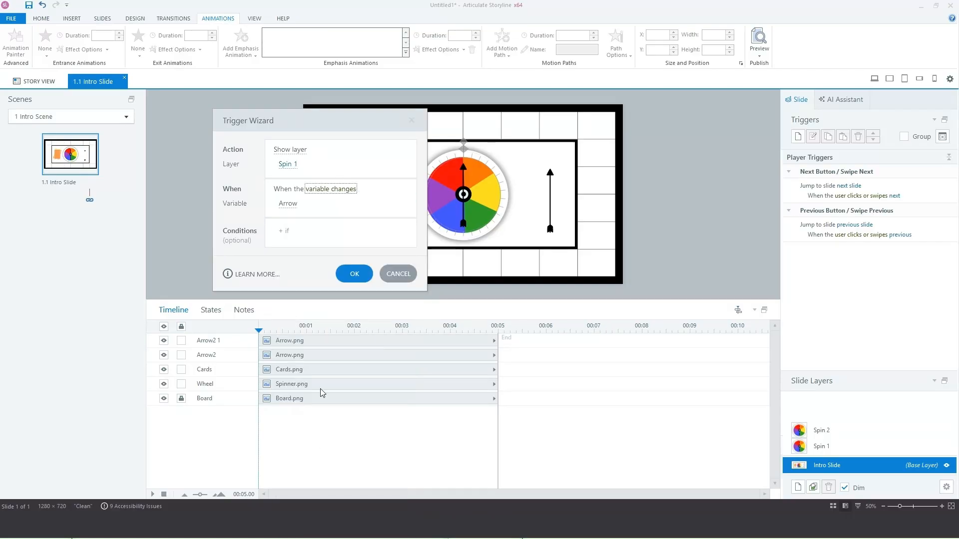
Step: Add trigger conditions Arrow = 5 and Spinning = True, and save it
left_click(293, 231)
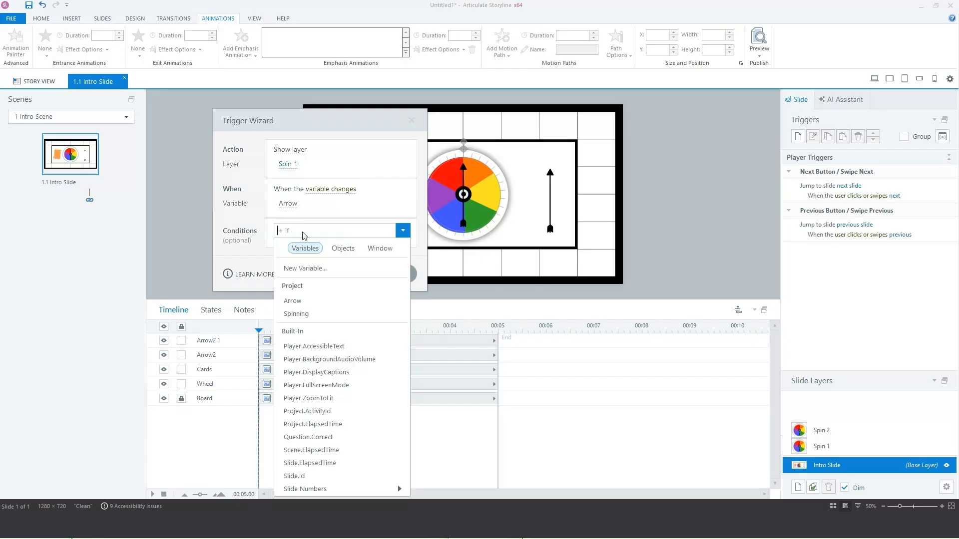
left_click(314, 299)
left_click(328, 229)
type("5")
key("Return")
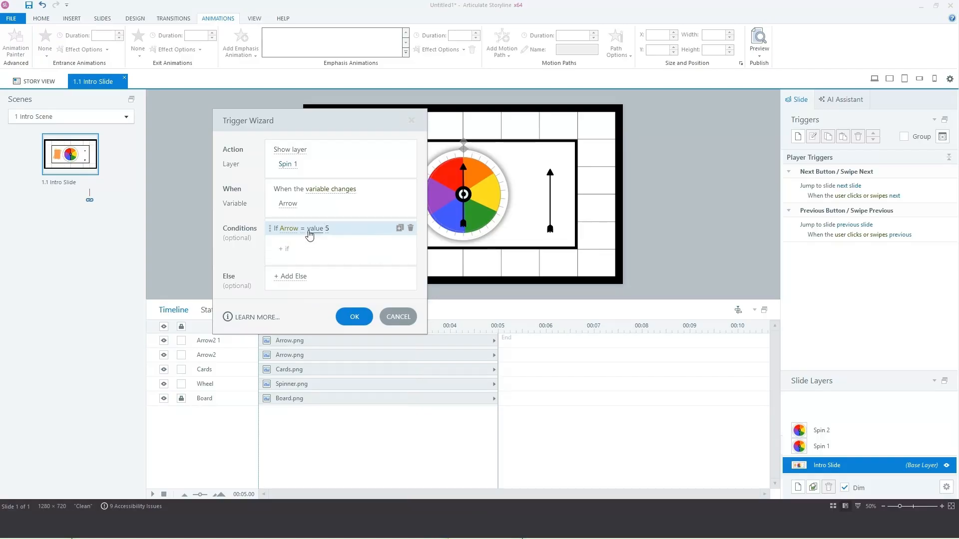
left_click(400, 229)
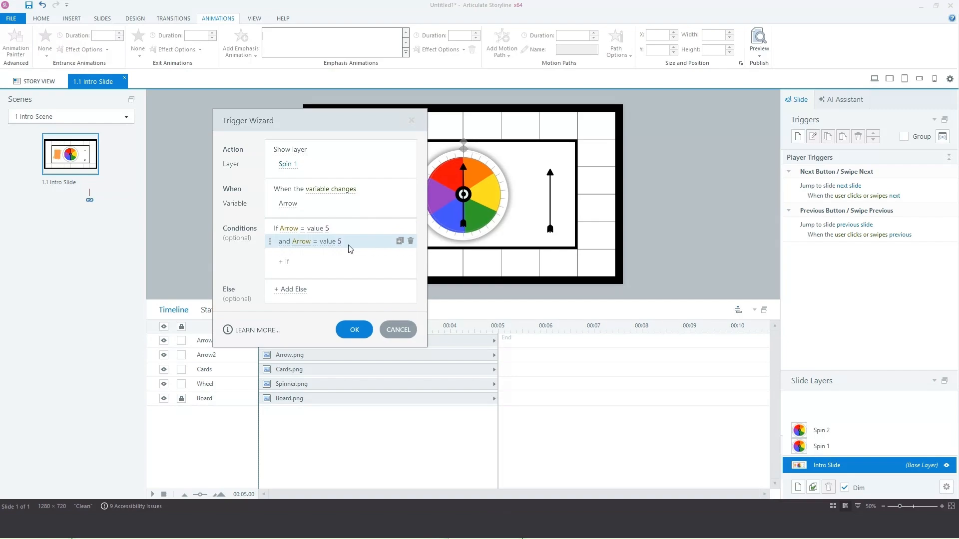
left_click(297, 245)
left_click(299, 340)
left_click(353, 242)
left_click(287, 269)
left_click(354, 330)
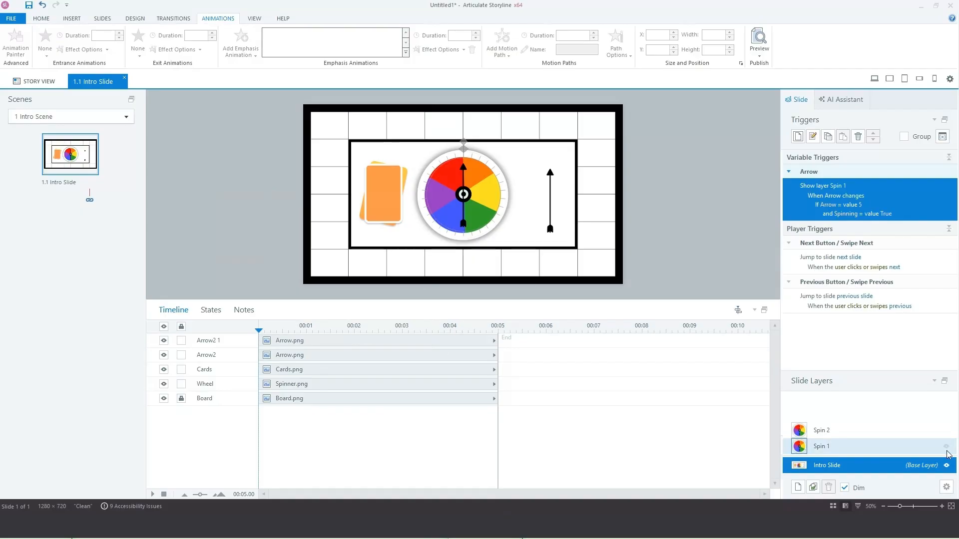
left_click(914, 451)
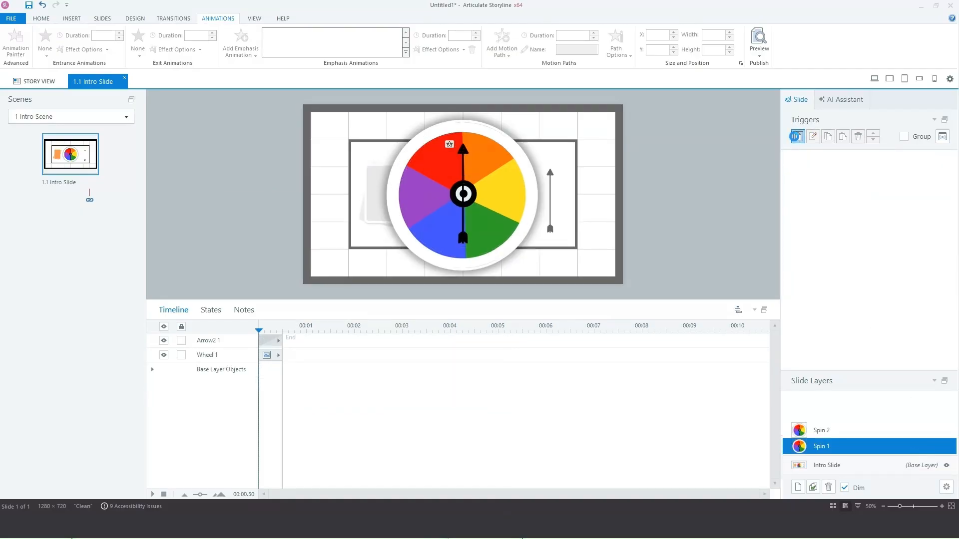
Step: Add a Spin 1 trigger adjusting Spinning to False when the layer's timeline starts
left_click(797, 136)
left_click(301, 153)
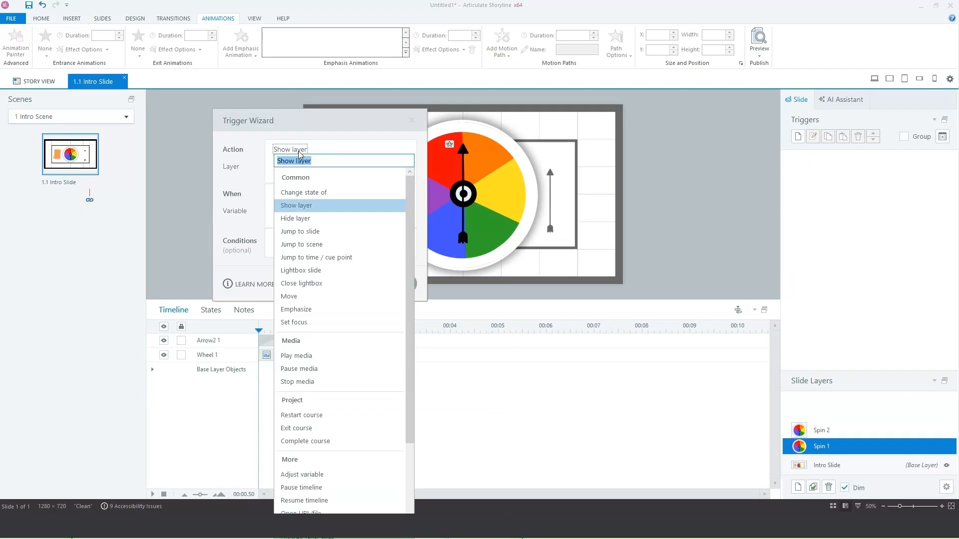
left_click(302, 475)
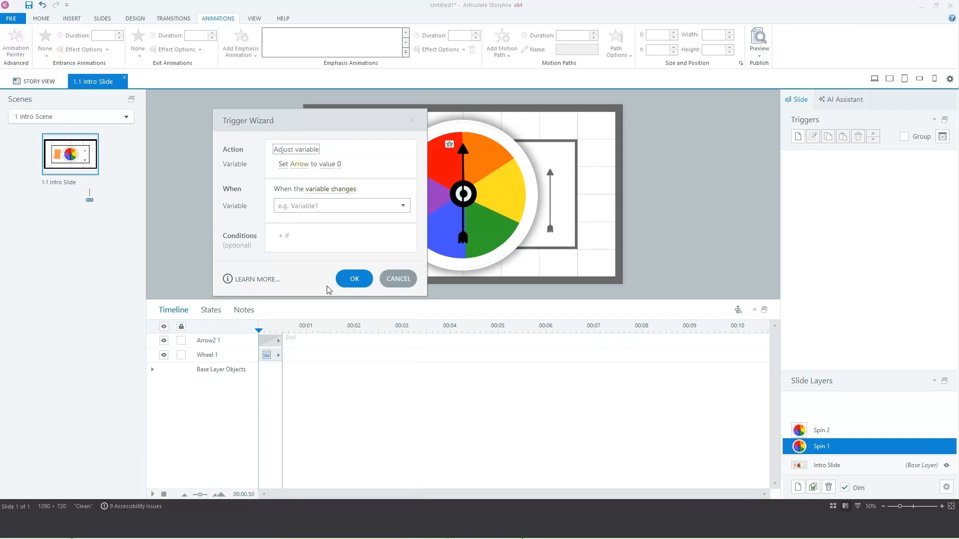
left_click(300, 163)
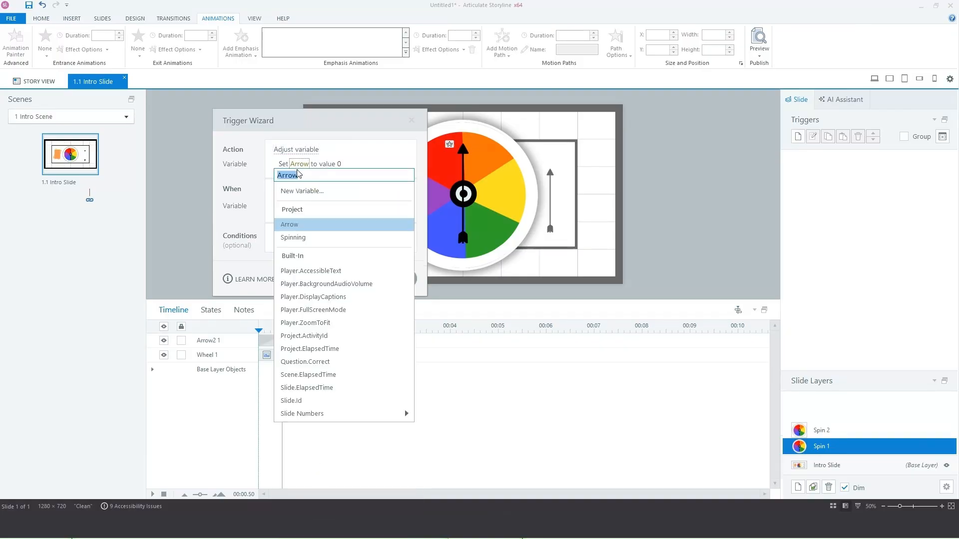
left_click(307, 235)
left_click(351, 164)
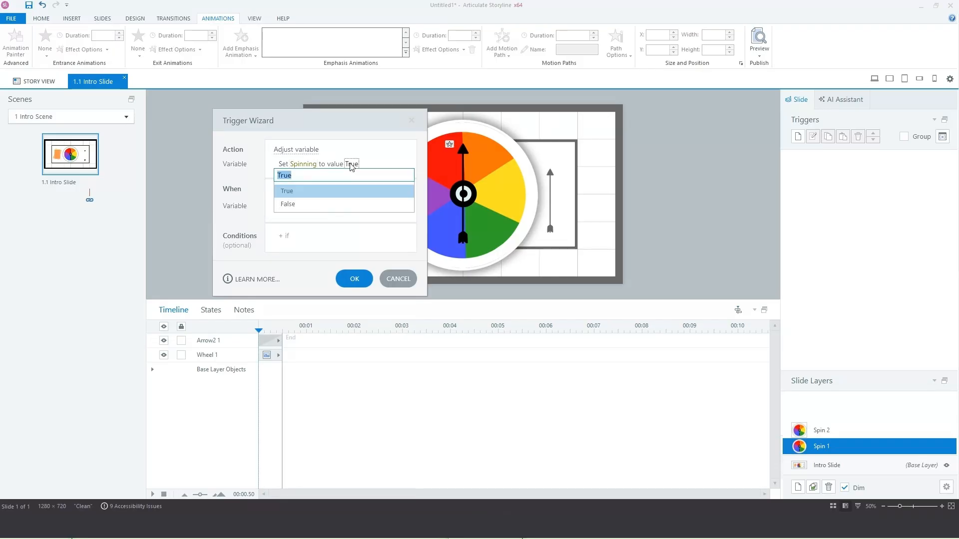
left_click(324, 203)
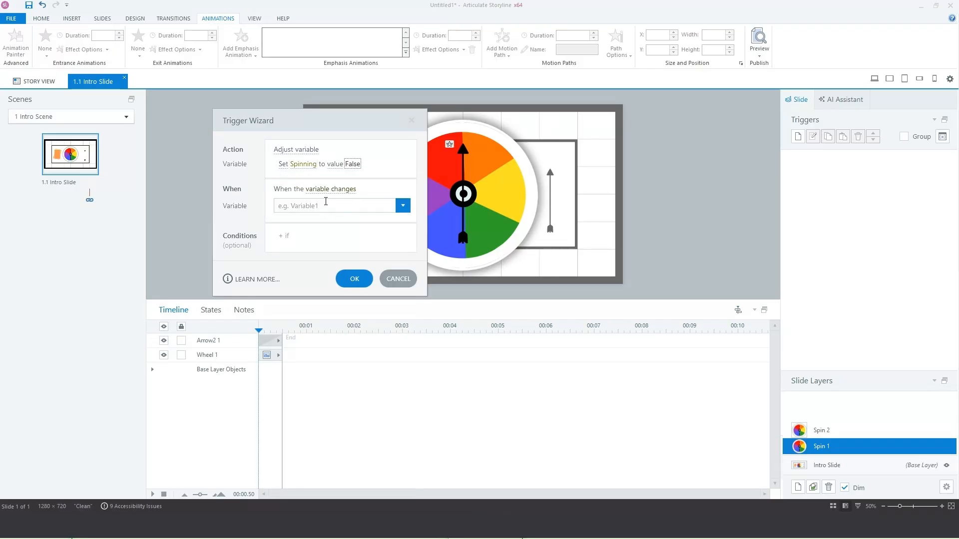
left_click(316, 189)
left_click(343, 511)
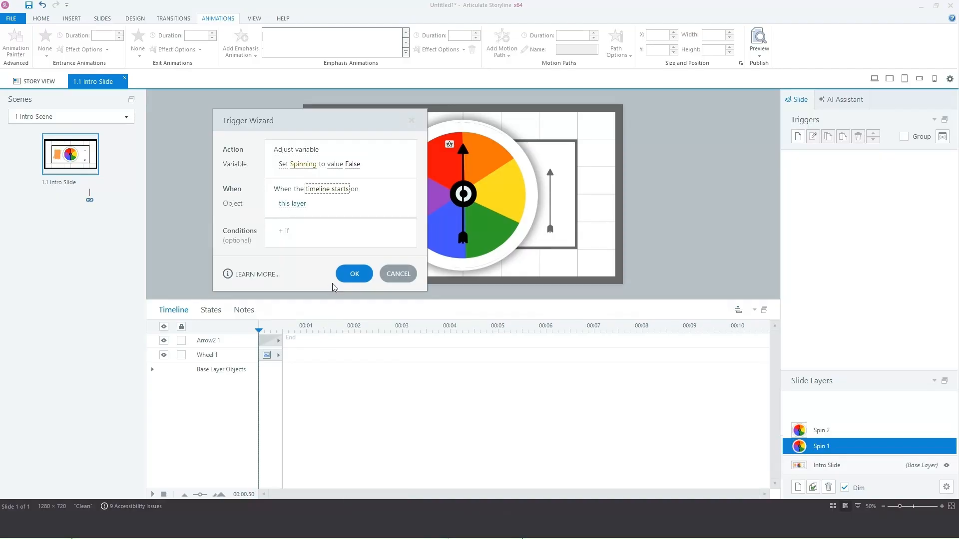
left_click(354, 274)
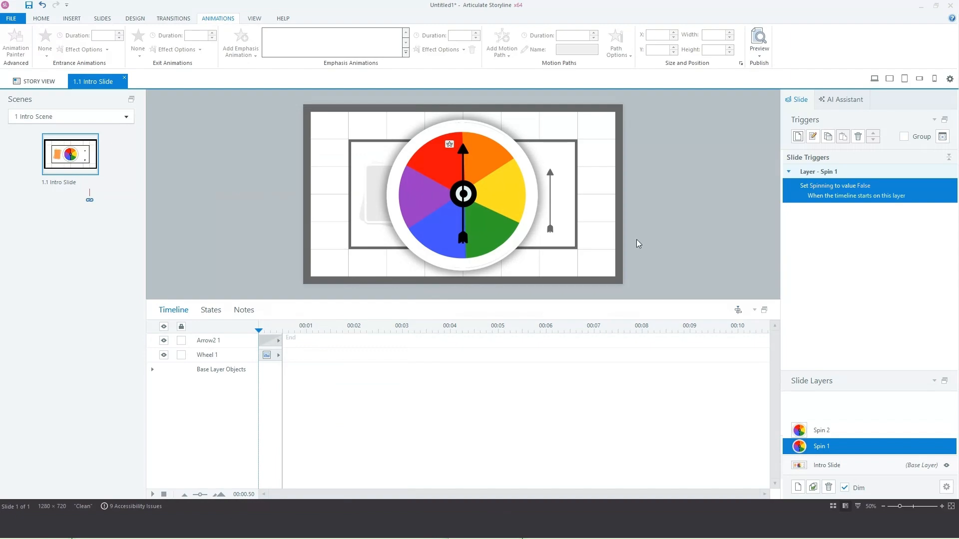
left_click(797, 136)
Step: Make the trigger show Spin 2 when Spin 1's timeline ends, then copy it
left_click(298, 148)
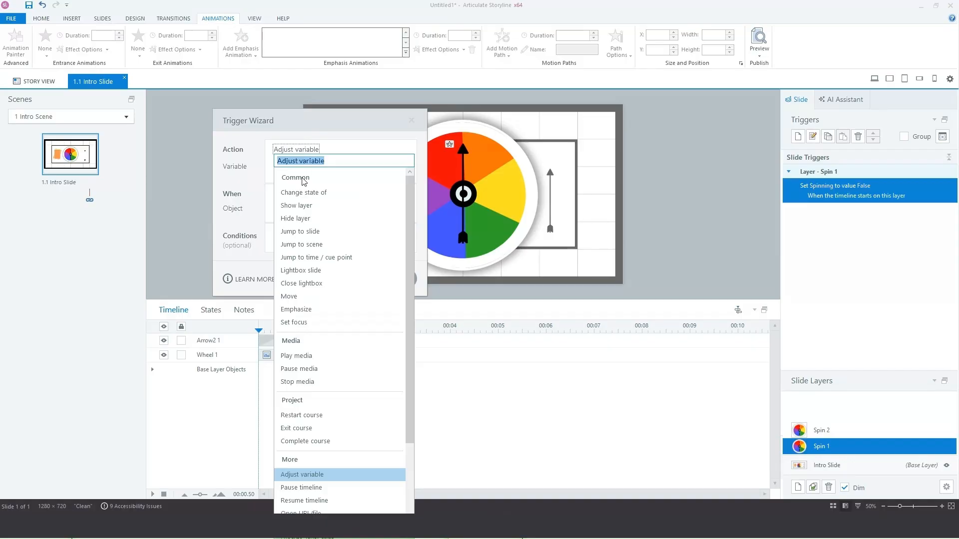
left_click(298, 210)
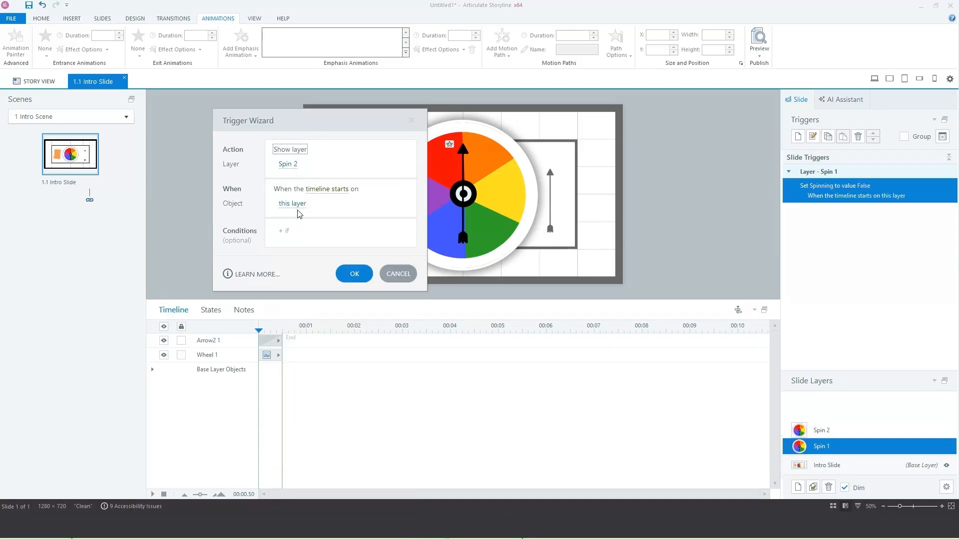
left_click(327, 190)
scroll(330, 440, "down", 3)
left_click(344, 401)
left_click(355, 272)
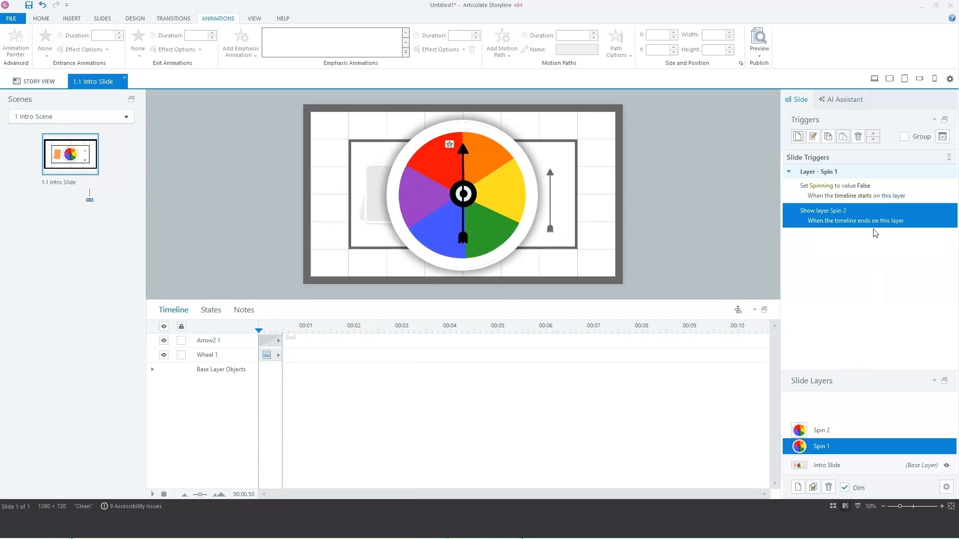
left_click(828, 136)
Step: Paste the copied trigger onto Spin 2 and change its action to hide this layer
left_click(820, 432)
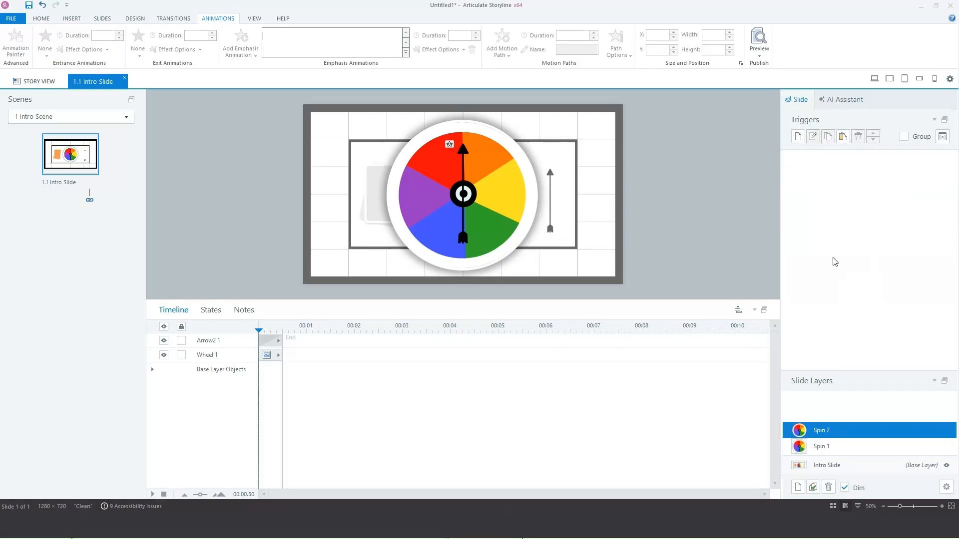
left_click(843, 136)
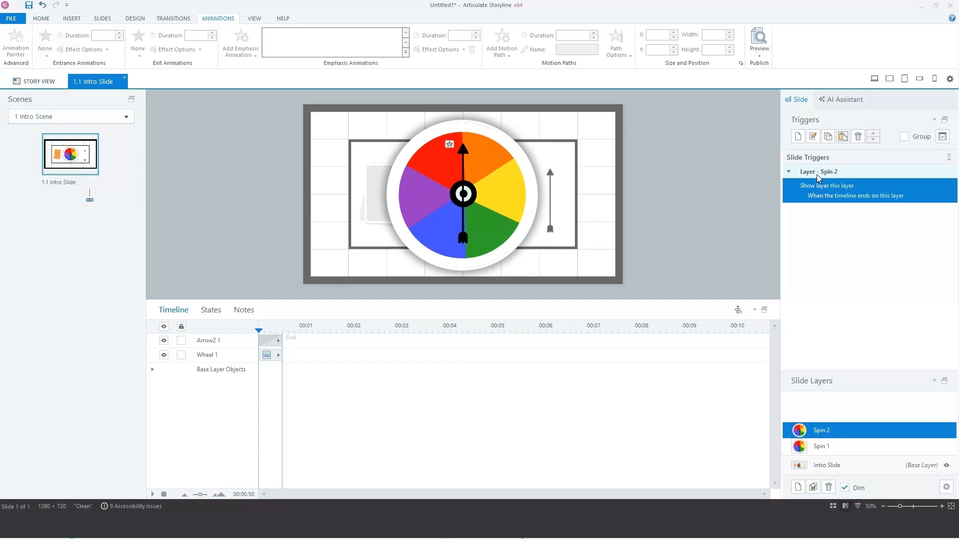
left_click(805, 191)
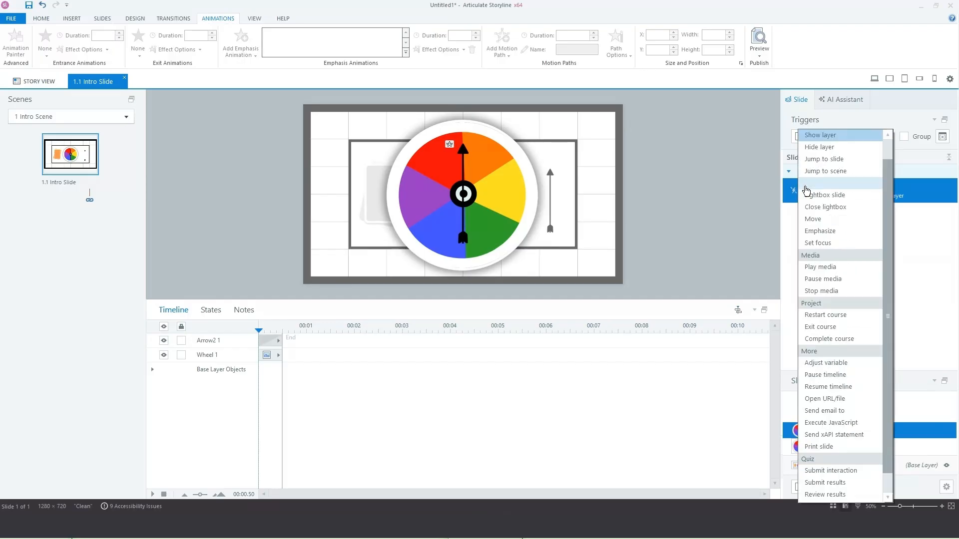
left_click(810, 147)
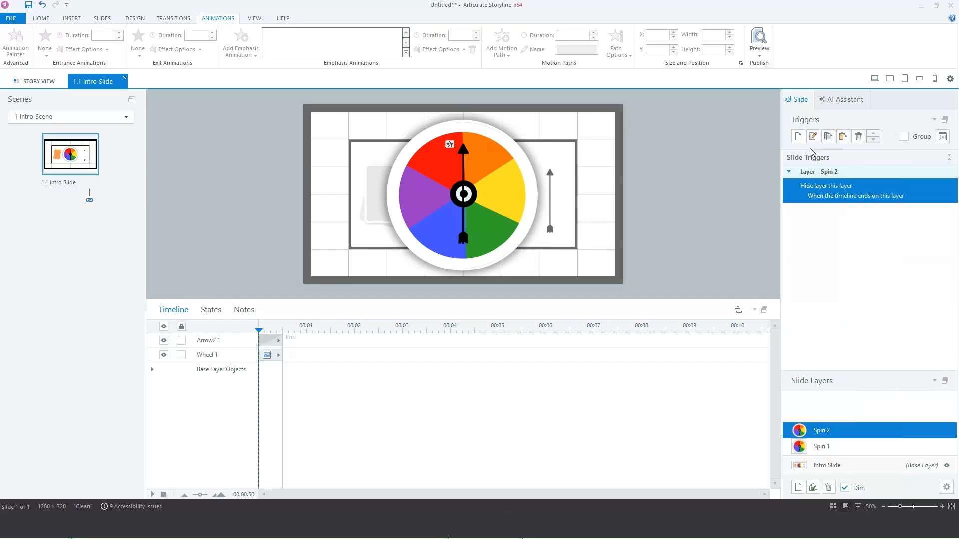
Step: Add a Spin 2 trigger setting Arrow to a random number between 1 and 30
left_click(798, 136)
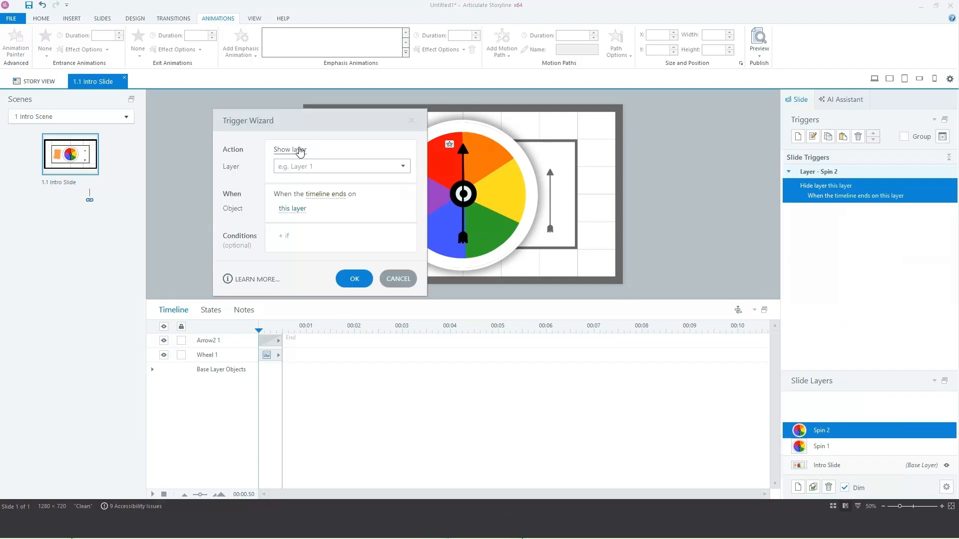
left_click(301, 149)
left_click(332, 473)
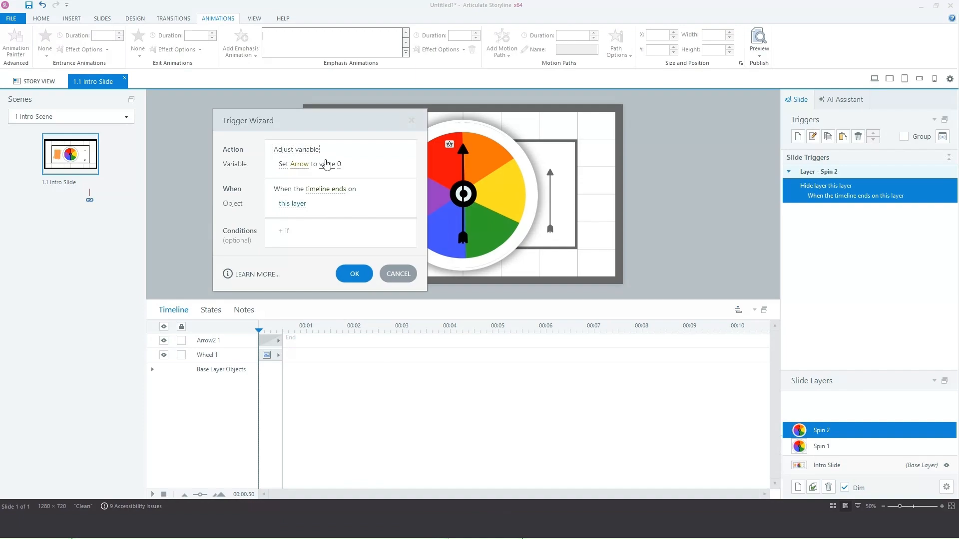
left_click(327, 164)
left_click(325, 217)
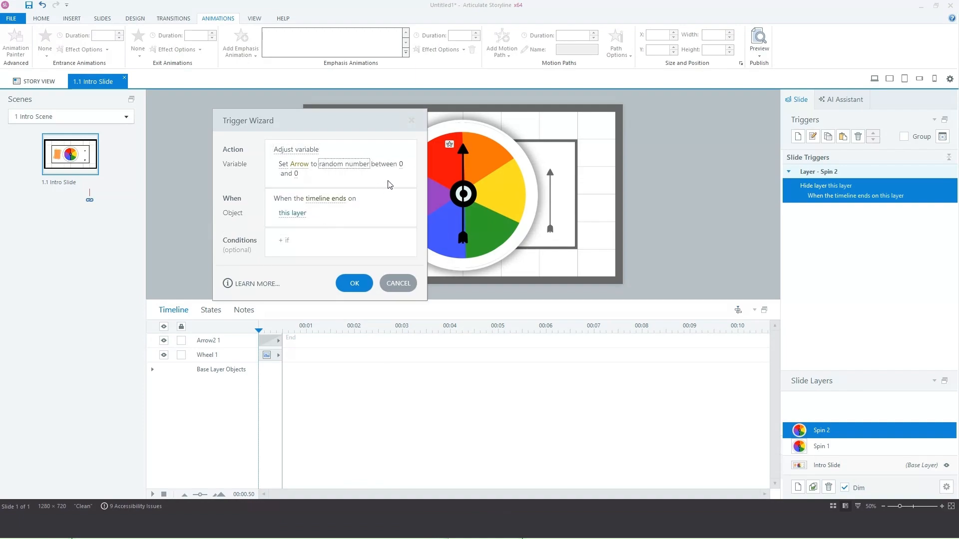
left_click(402, 166)
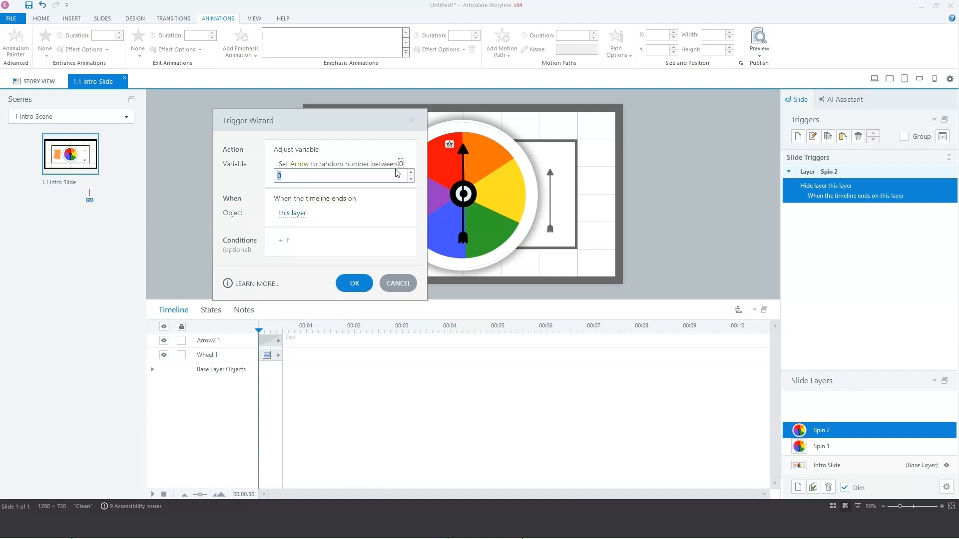
left_click(381, 200)
left_click(296, 175)
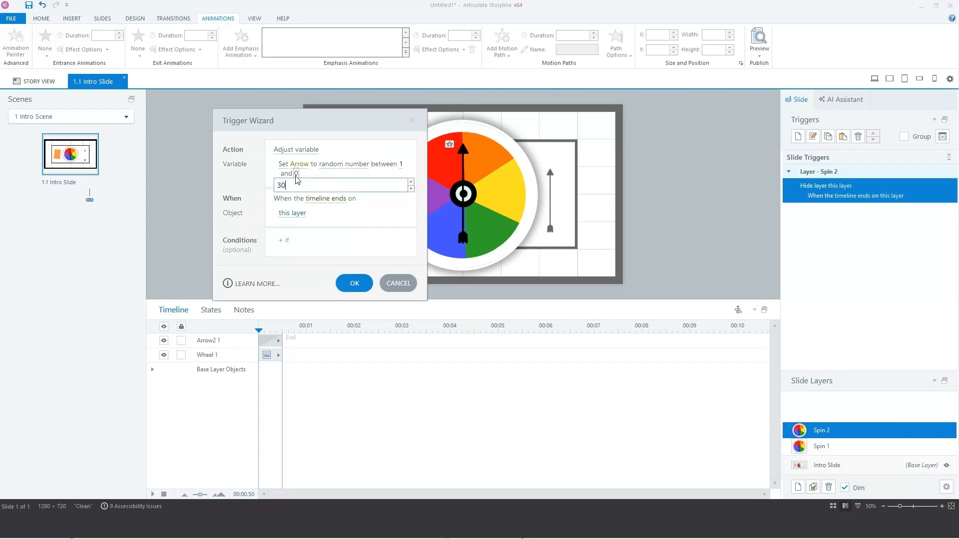
key("Return")
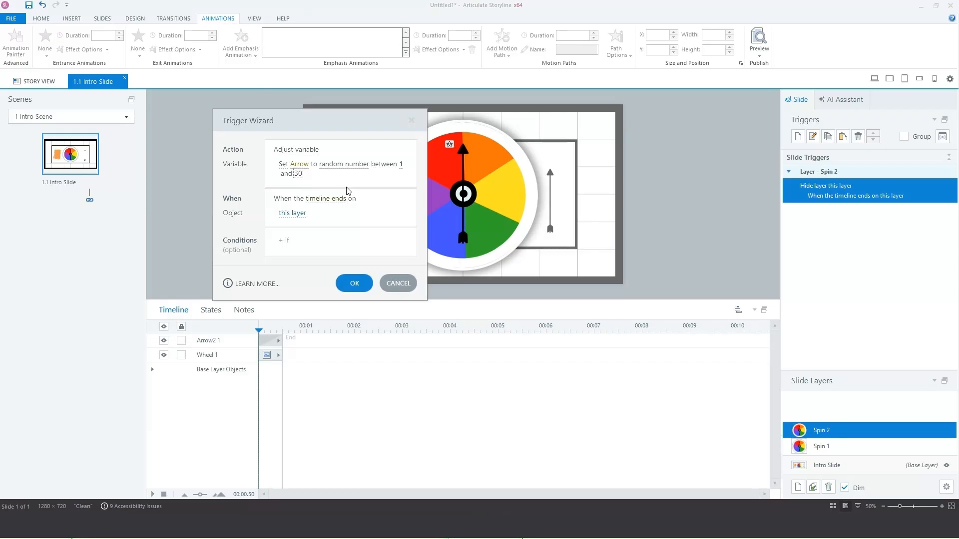
left_click(354, 284)
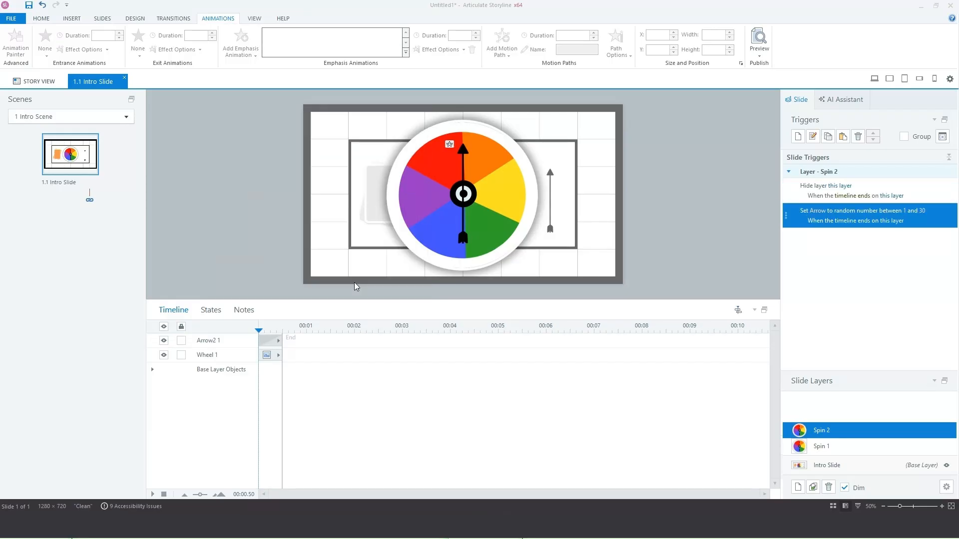
left_click(839, 471)
Step: Add a trigger that resets Arrow to 0 when the user clicks the Cards
left_click(363, 220)
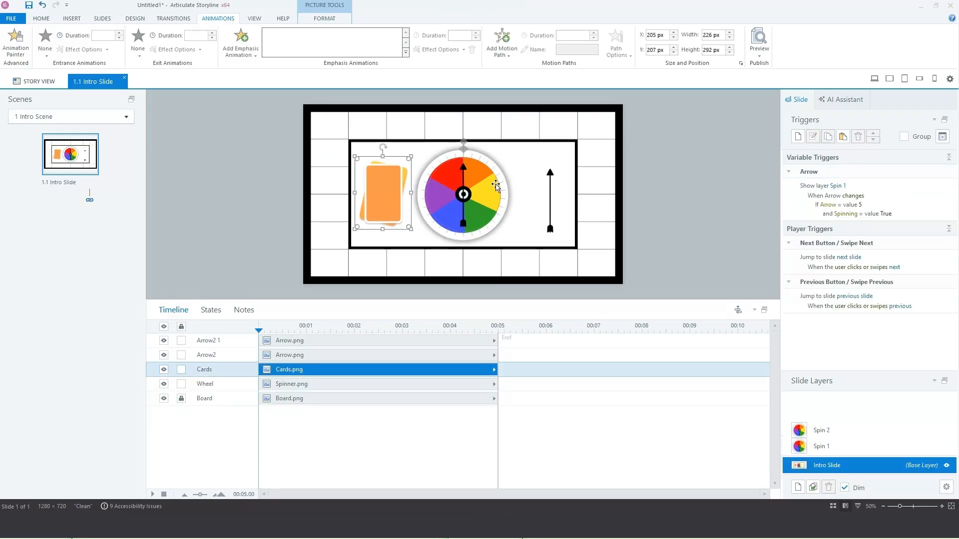
left_click(796, 139)
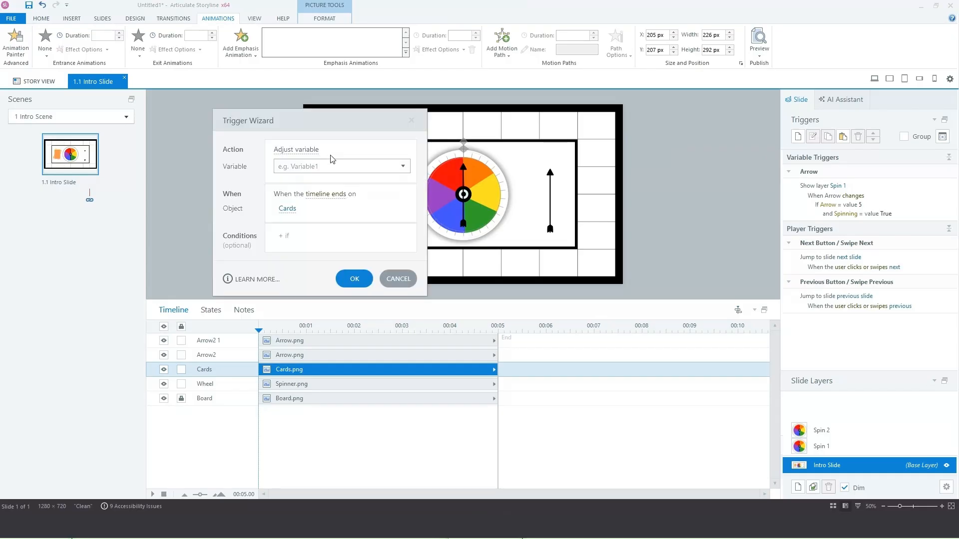
left_click(399, 166)
left_click(313, 215)
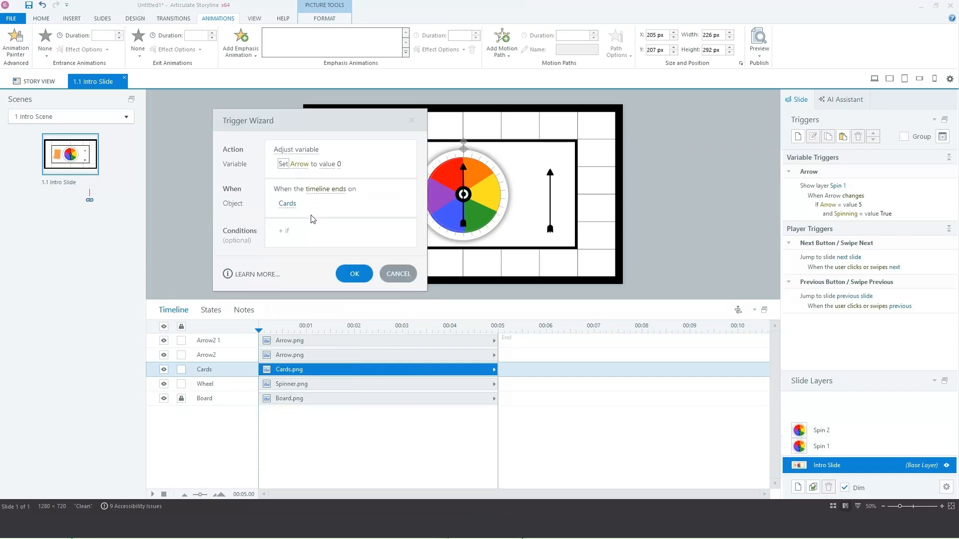
left_click(316, 193)
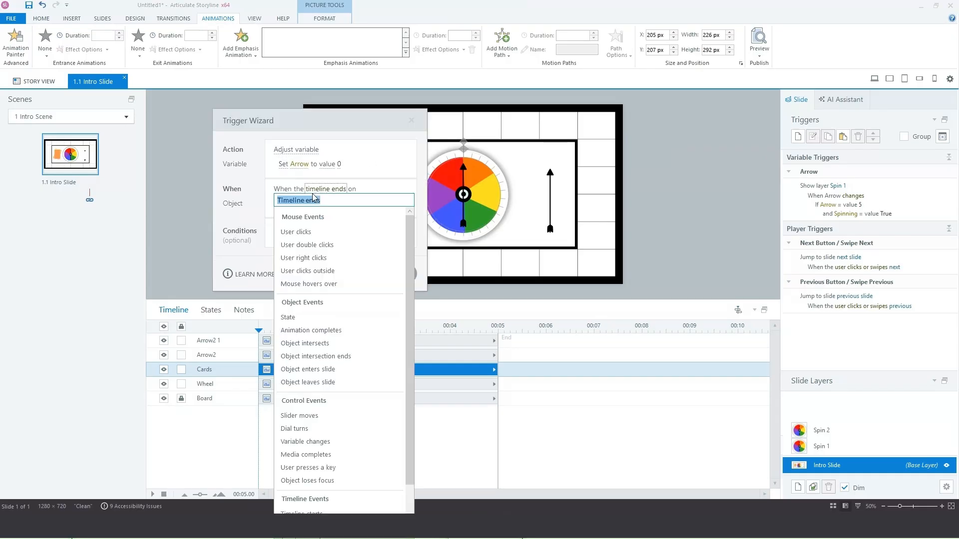
left_click(306, 231)
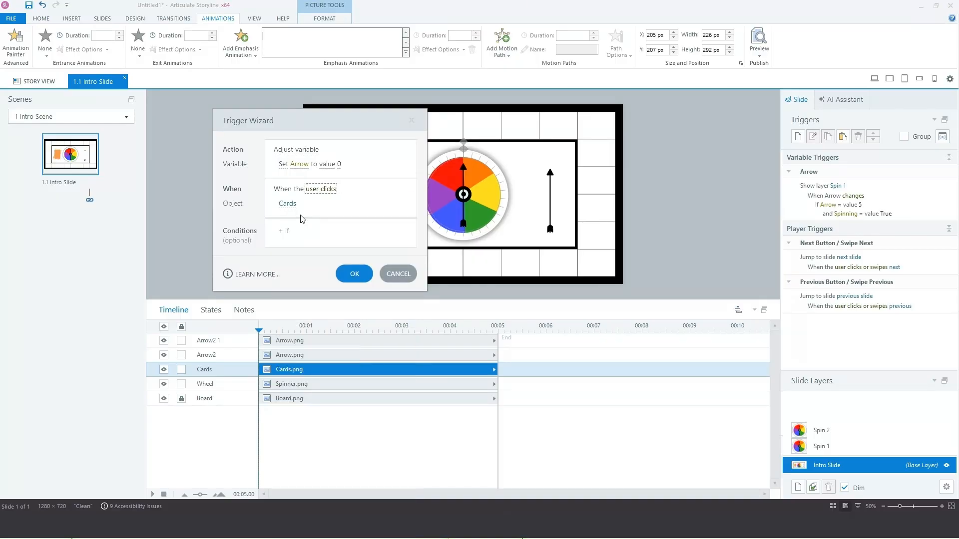
left_click(357, 275)
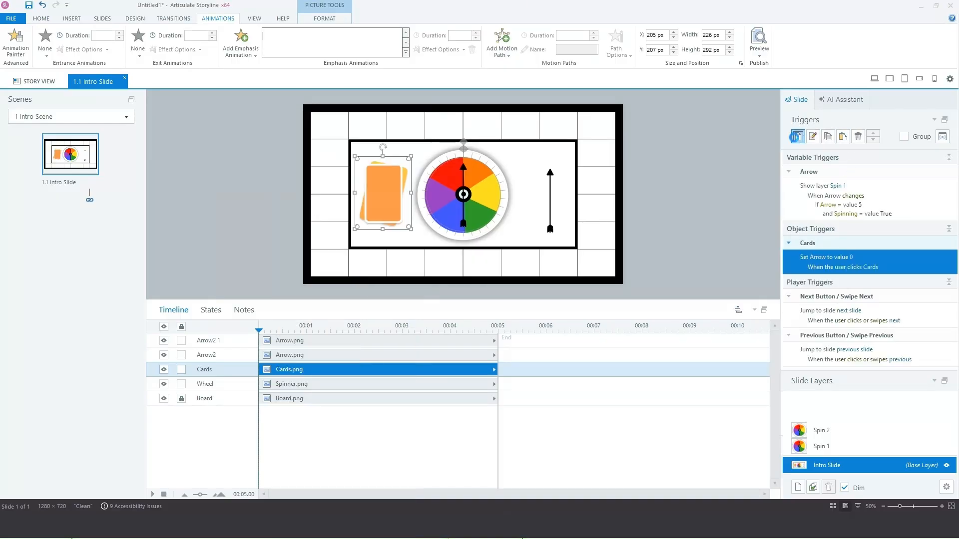
Step: Add a Cards click trigger setting Spinning to True, and delete the spare arrow beside the wheel
left_click(793, 139)
left_click(289, 166)
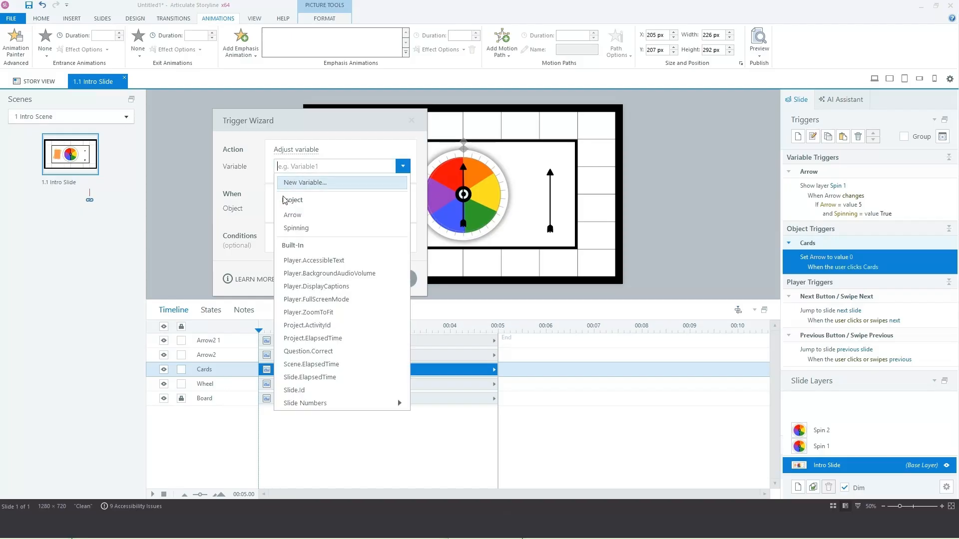
left_click(291, 227)
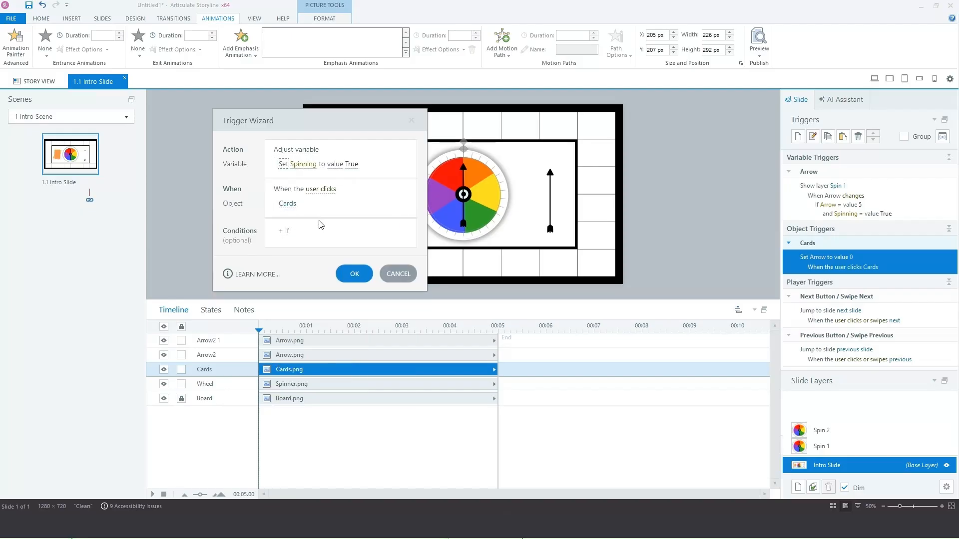
left_click(356, 275)
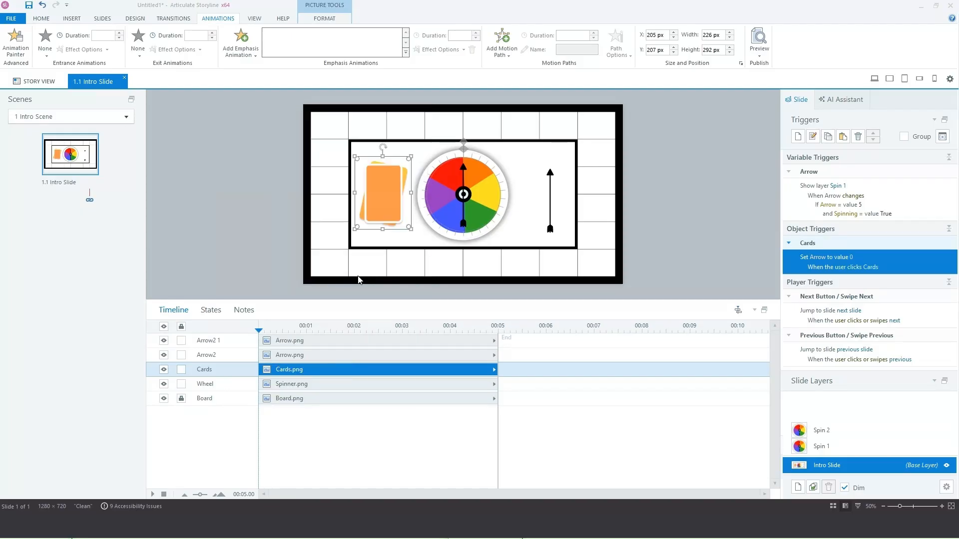
left_click(550, 228)
key("Delete")
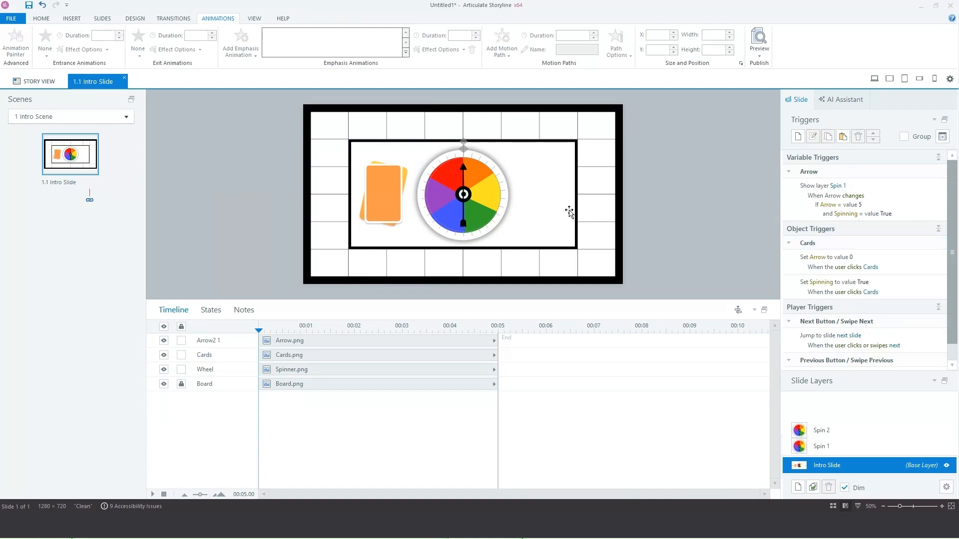
Step: Preview this slide and alternately click the spinner and cards to test random arrow spins
left_click(763, 53)
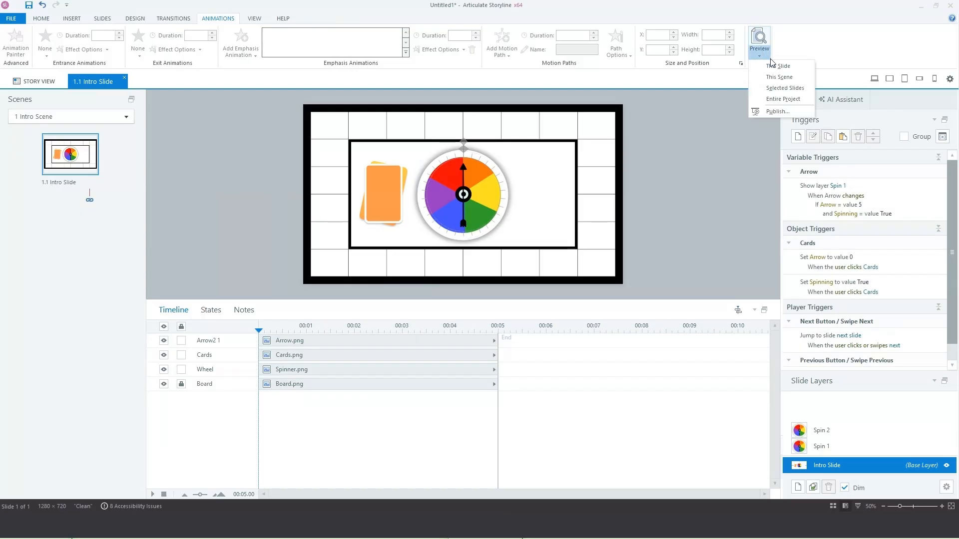
left_click(776, 67)
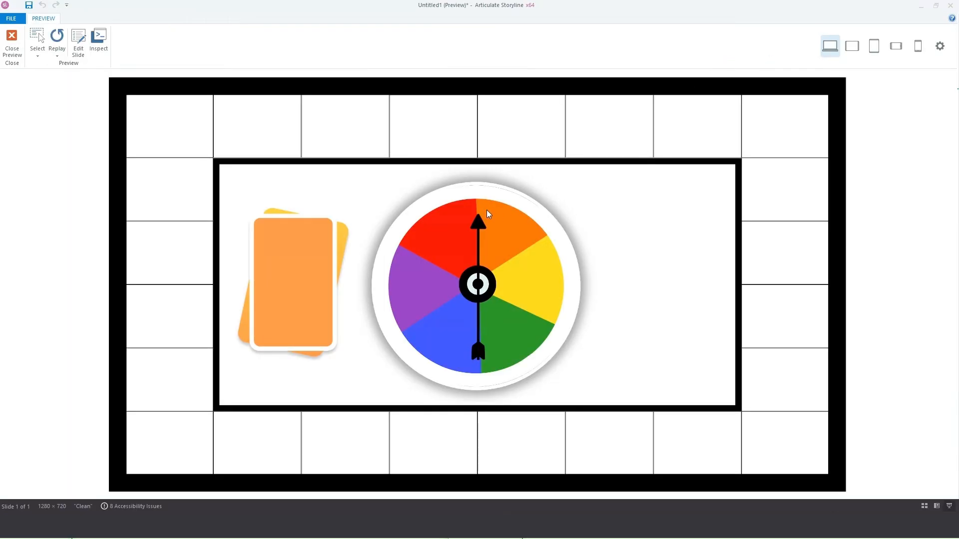
left_click(479, 222)
left_click(483, 225)
left_click(481, 227)
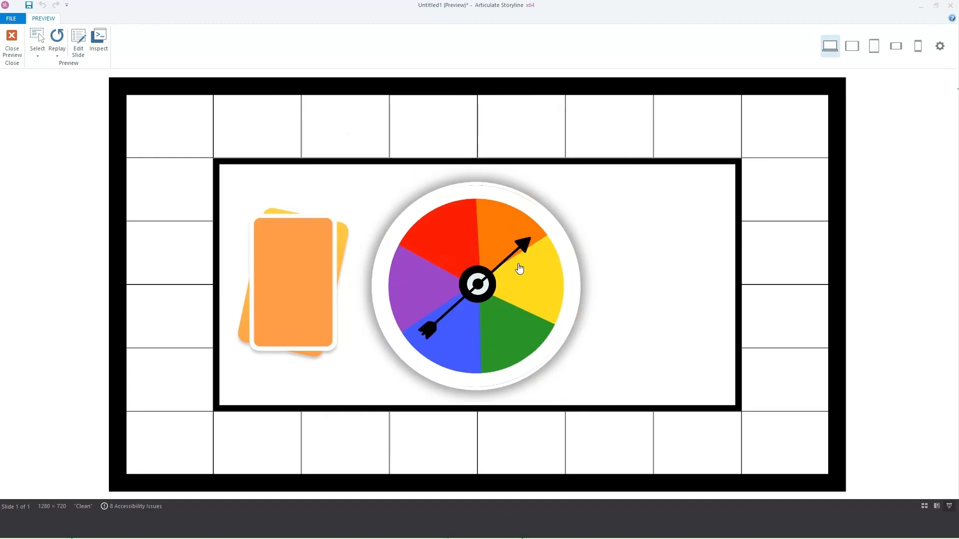
left_click(518, 333)
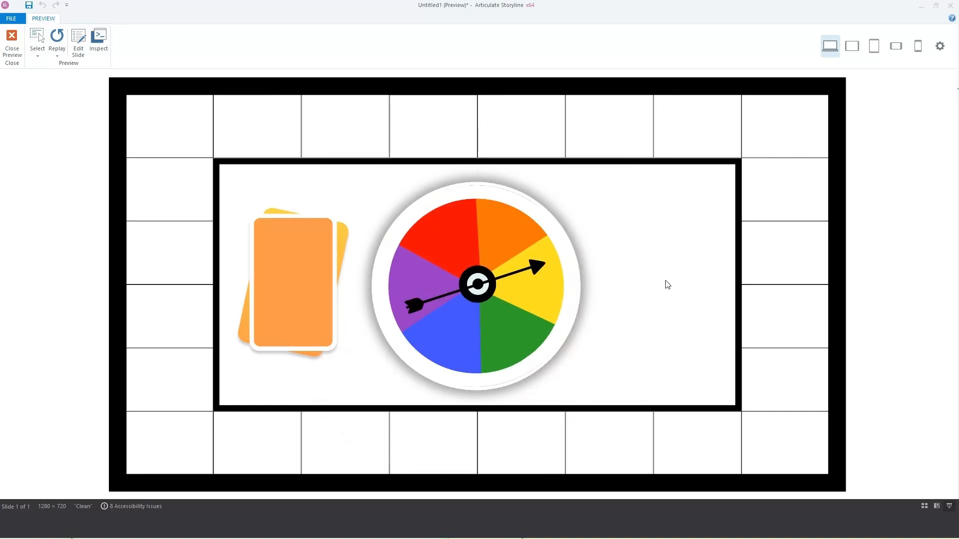
left_click(293, 304)
left_click_drag(482, 223, 497, 236)
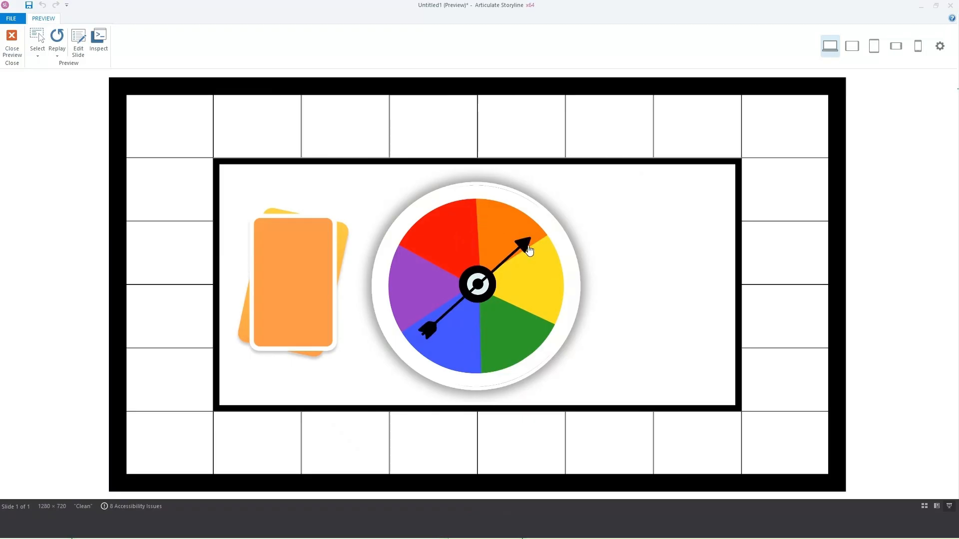
left_click(497, 236)
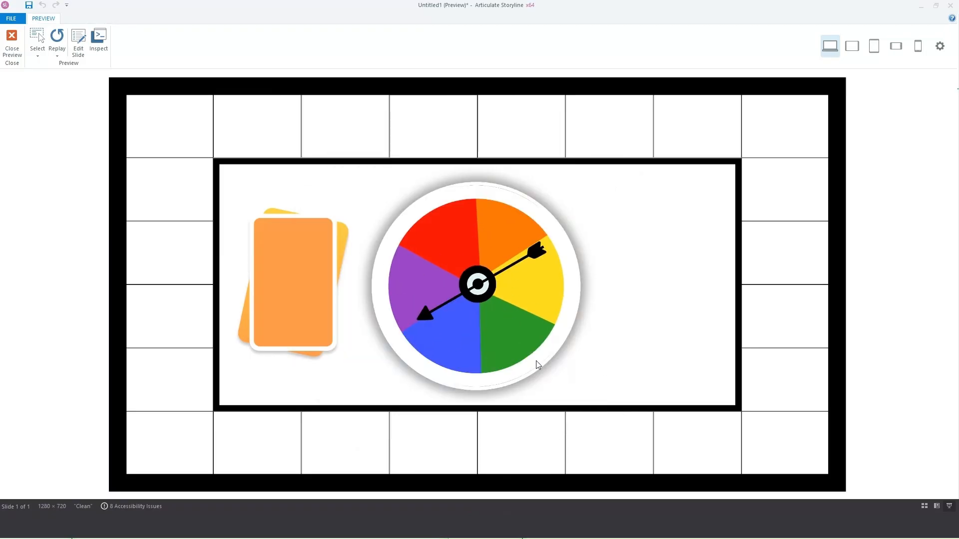
left_click(319, 298)
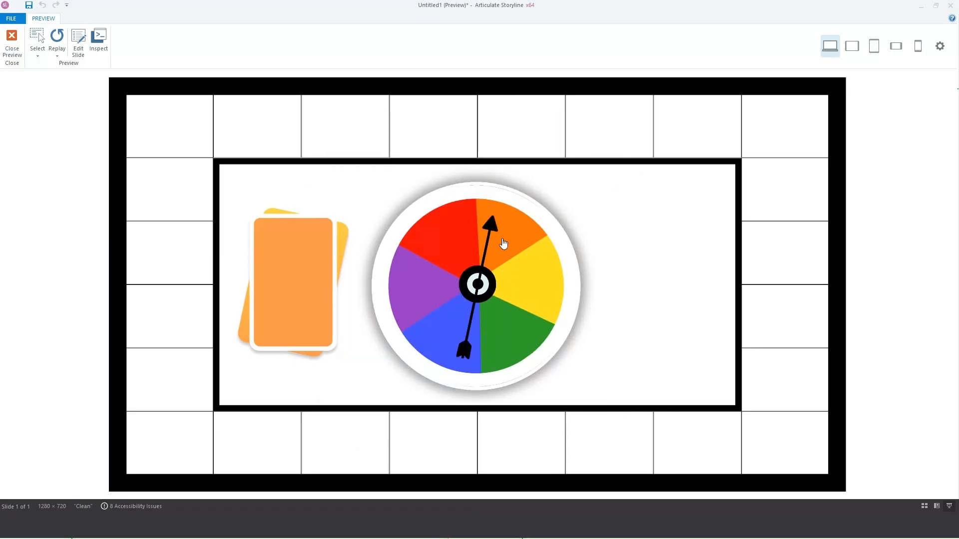
left_click(485, 233)
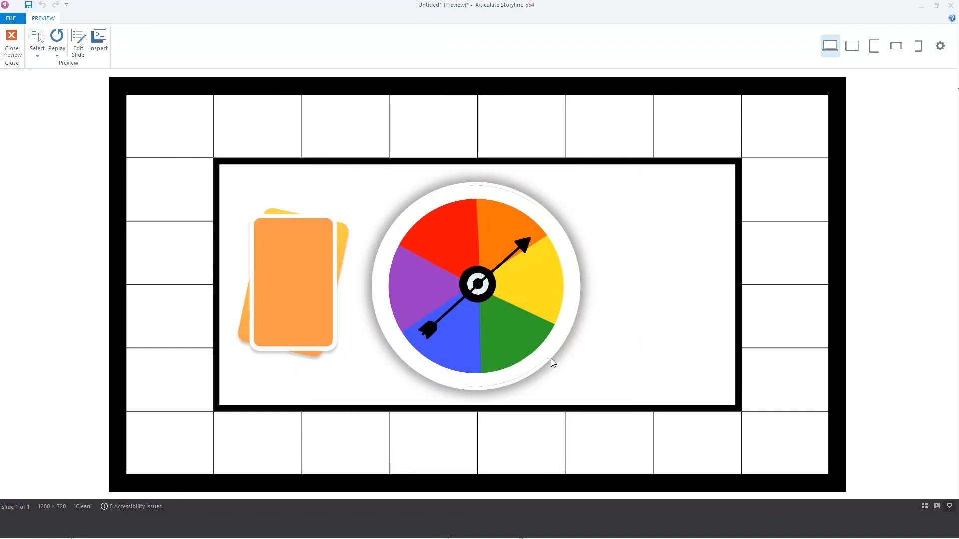
left_click(320, 334)
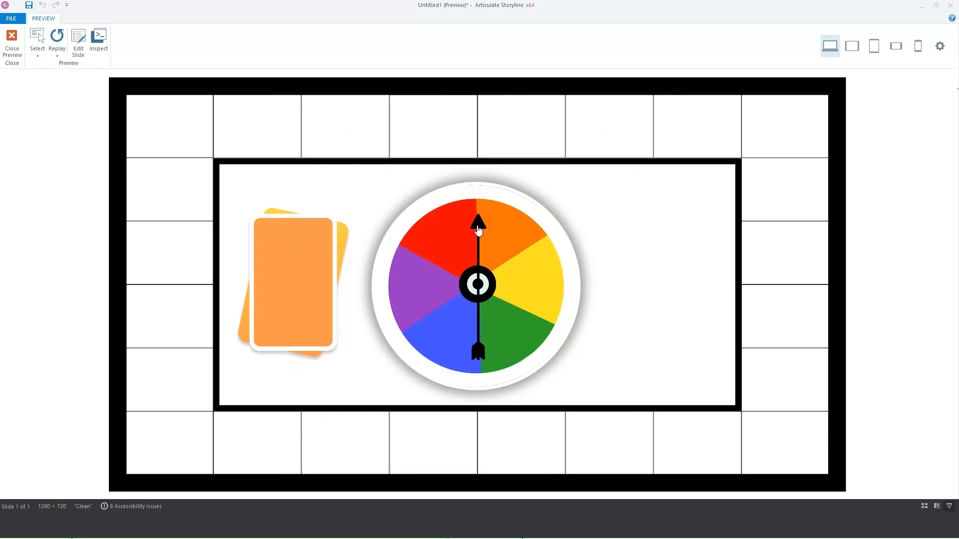
left_click(478, 230)
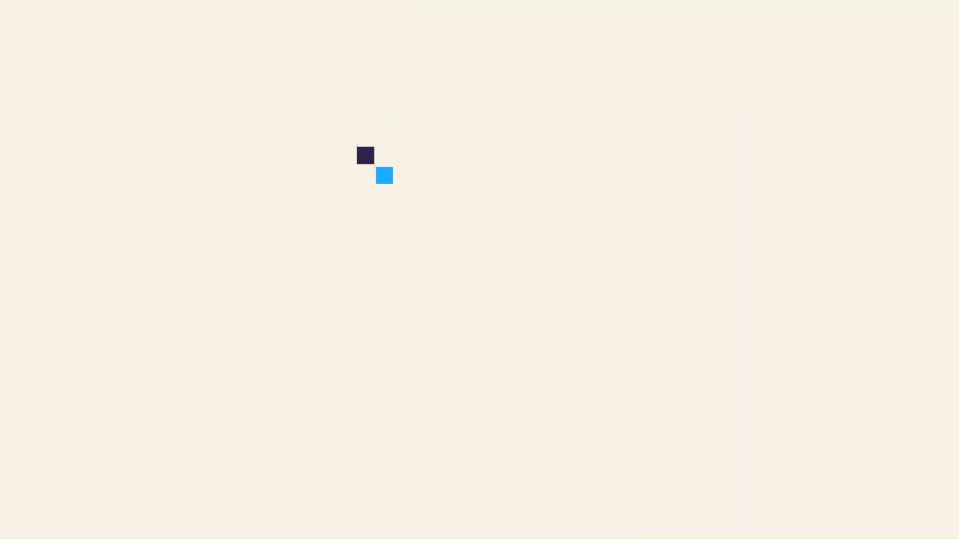